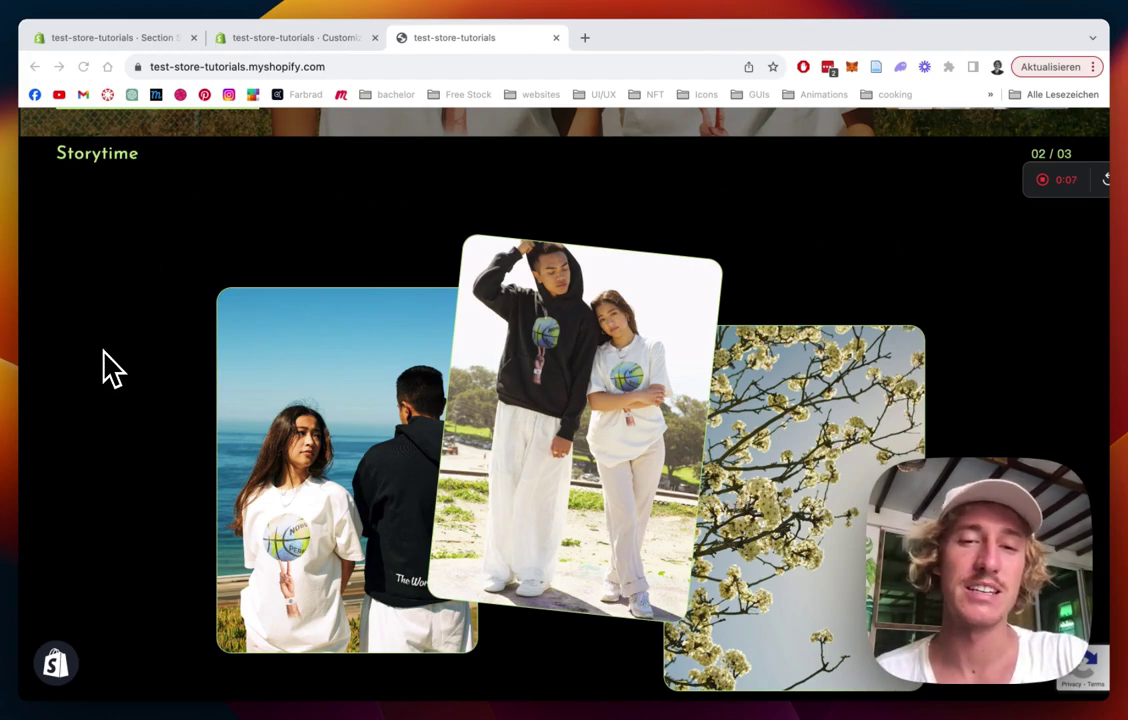
- Examine the Storytime image cards on the storefront, bringing the overlapping cards forward one after another
scroll(120, 290, "down", 2)
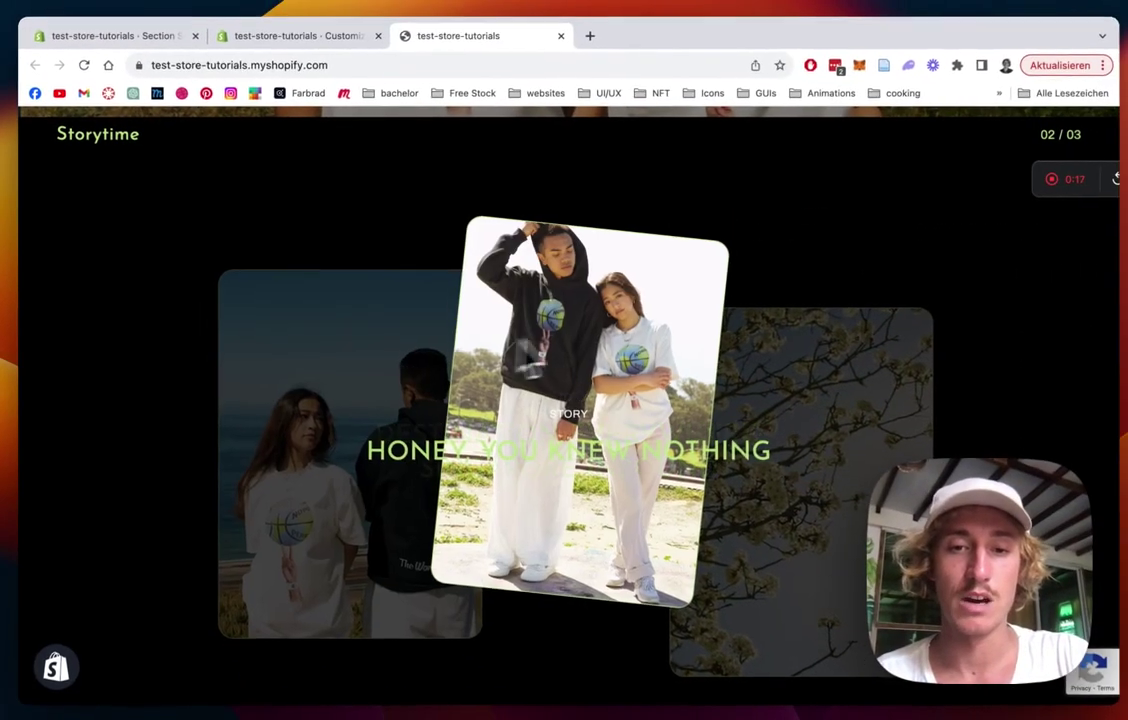
left_click(781, 411)
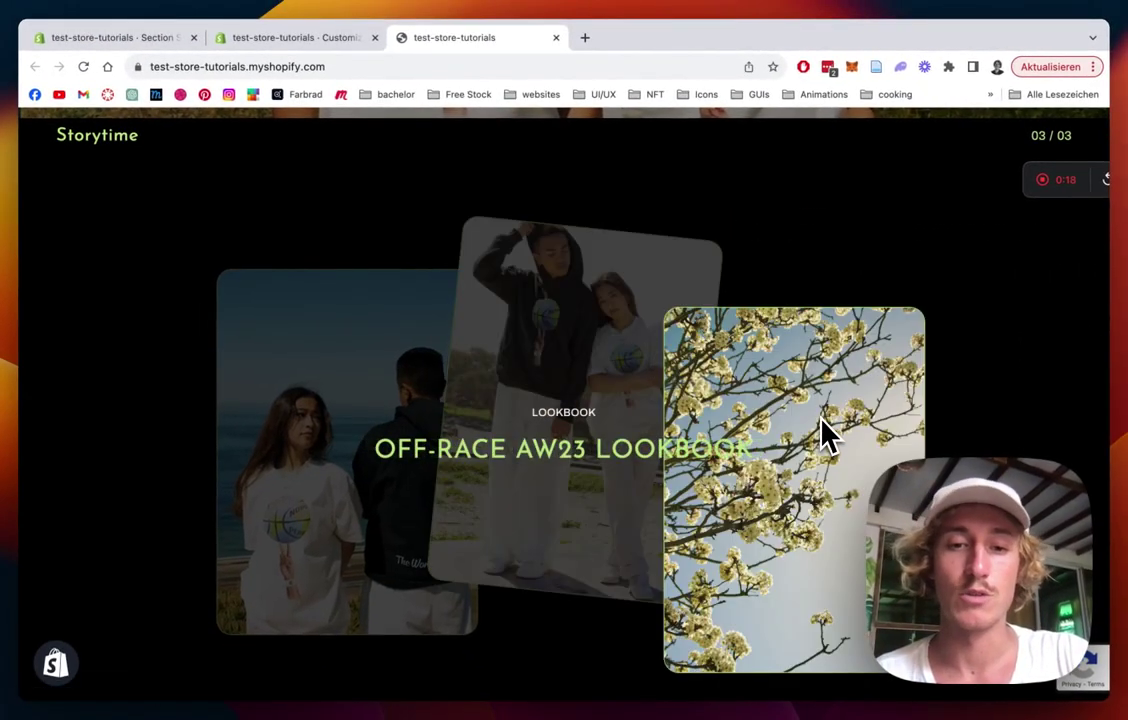
left_click(640, 330)
left_click(330, 330)
left_click(485, 290)
left_click(826, 405)
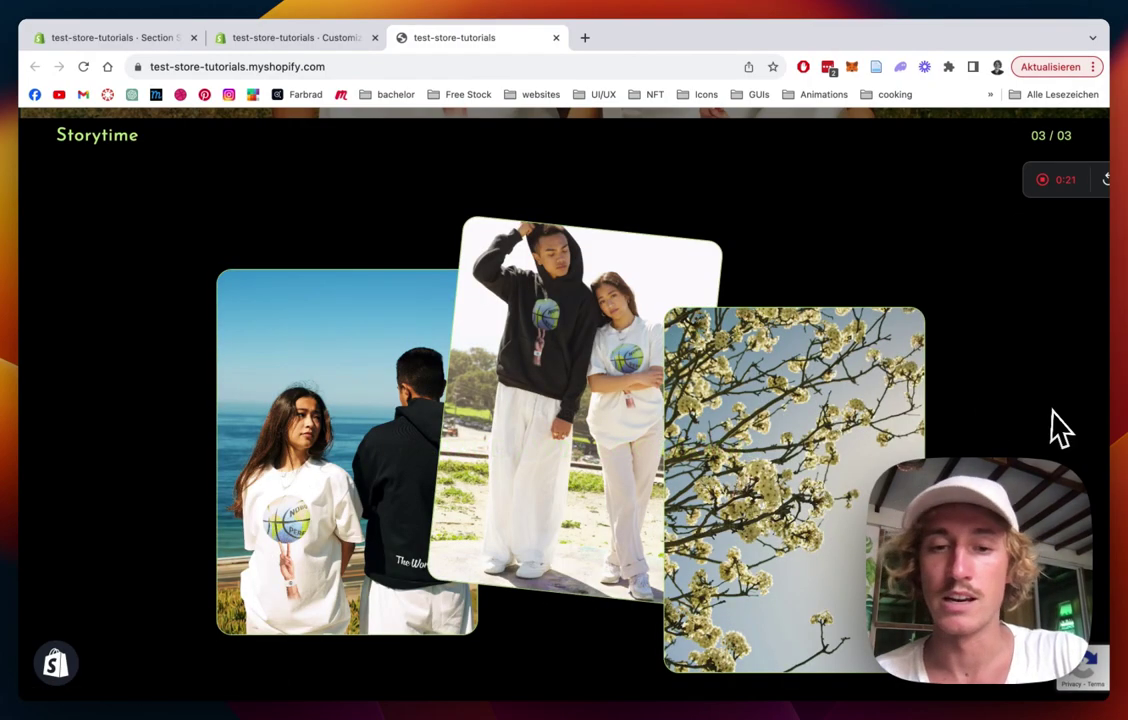
scroll(1022, 420, "up", 2)
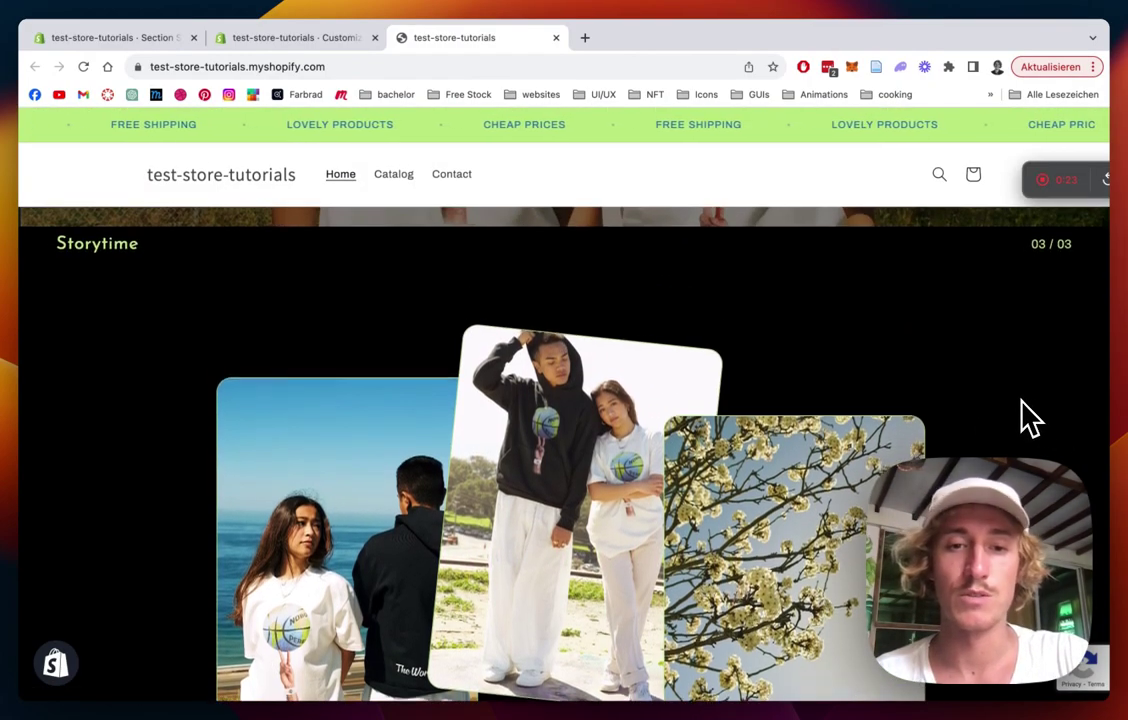
scroll(1027, 418, "down", 1)
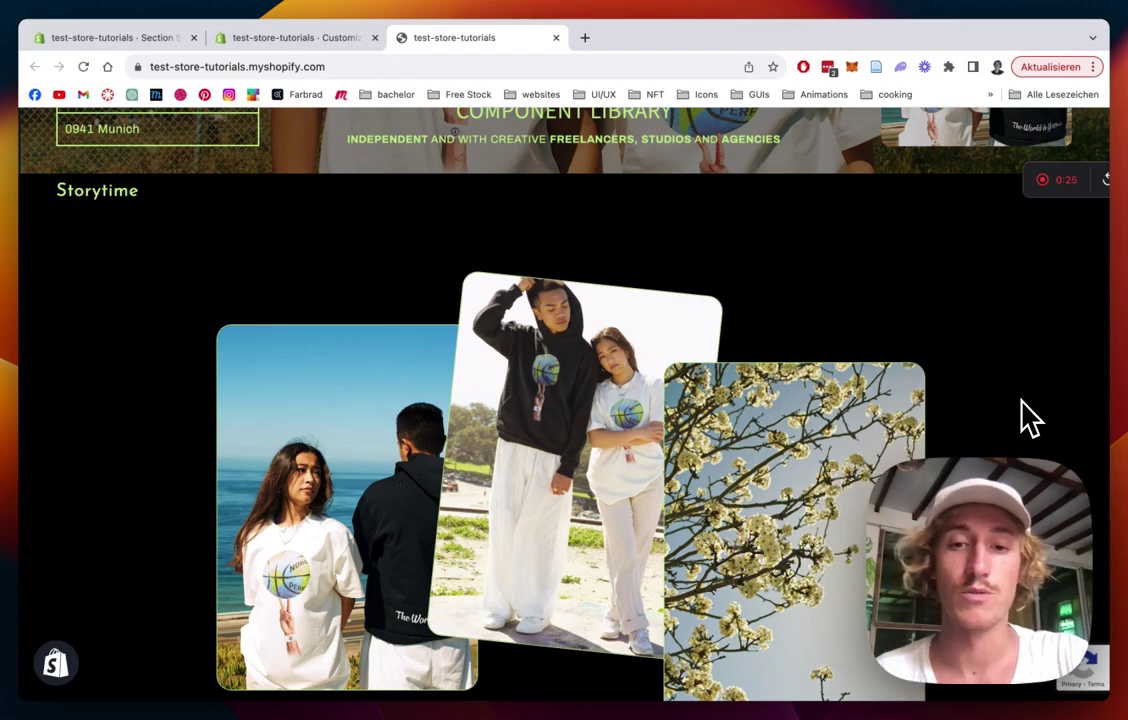
- Look through the storefront home page from the hero section down to the Storytime section
scroll(990, 322, "up", 6)
scroll(990, 322, "down", 3)
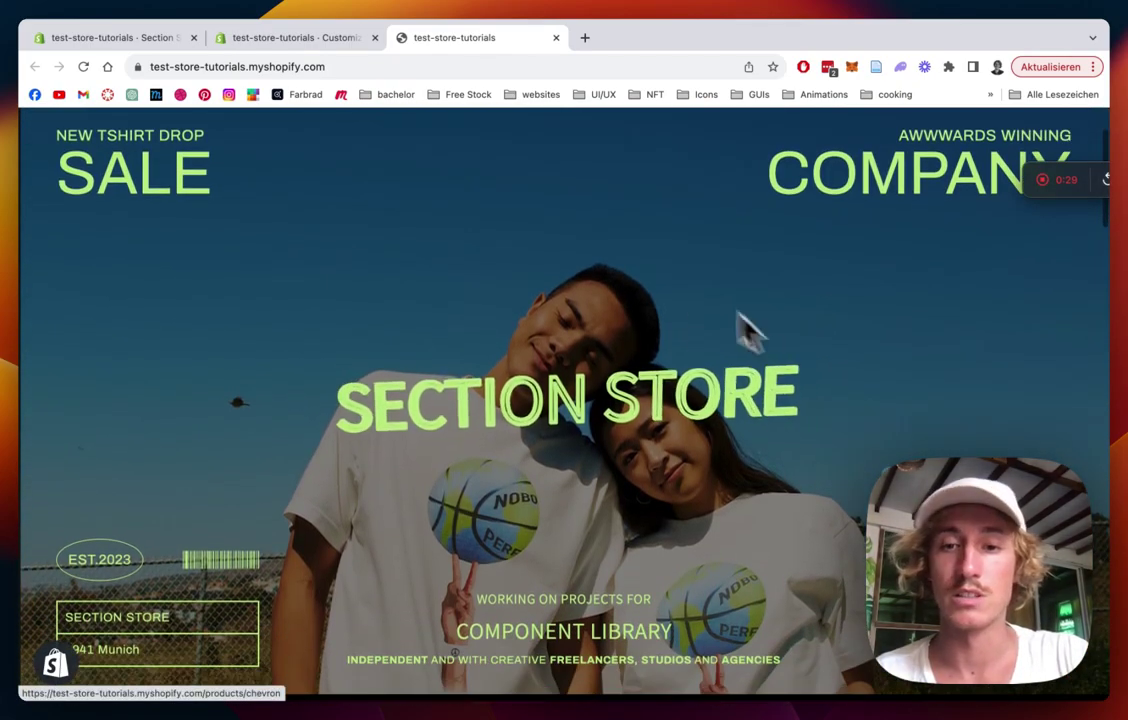
scroll(672, 389, "down", 1)
scroll(645, 265, "down", 2)
scroll(400, 380, "down", 4)
scroll(220, 378, "down", 2)
scroll(183, 383, "down", 1)
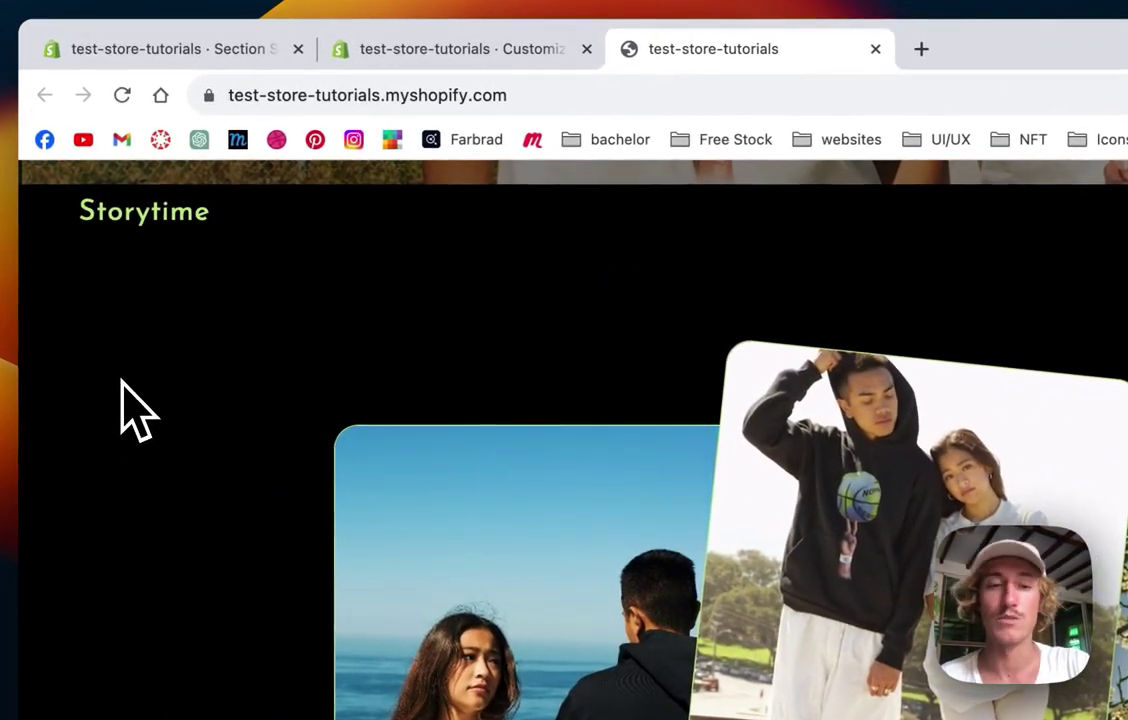
- Switch to the Section Store app in the Shopify admin and browse the Explore Sections catalogue
left_click(190, 52)
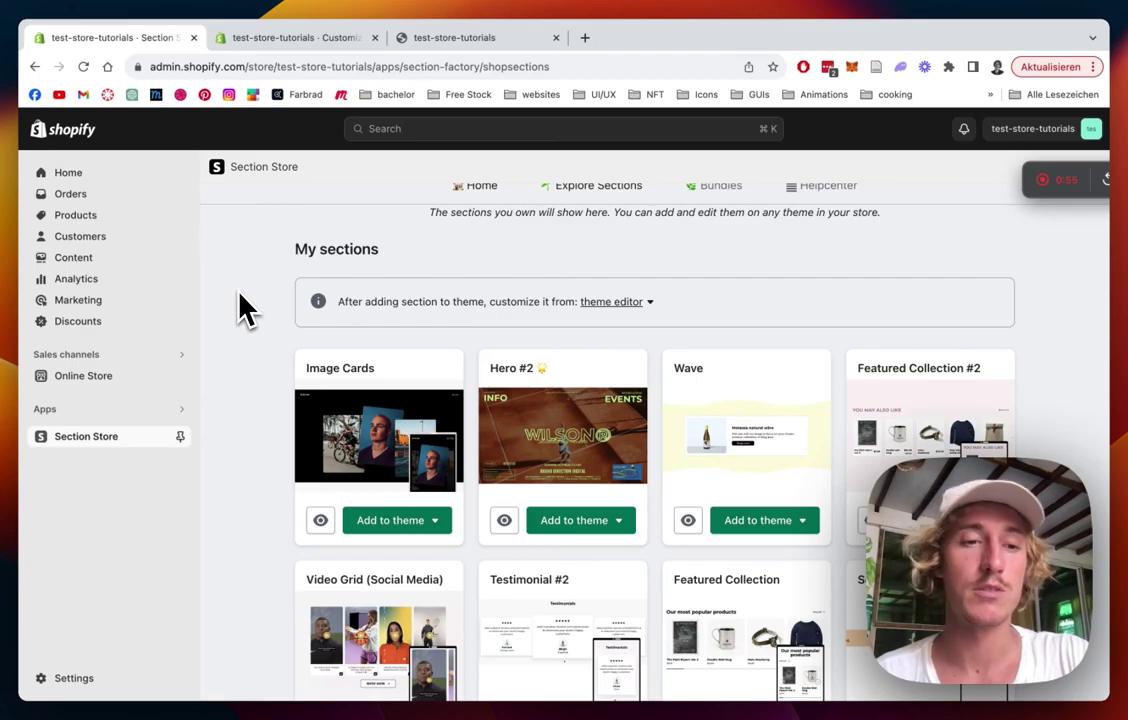
scroll(244, 307, "up", 1)
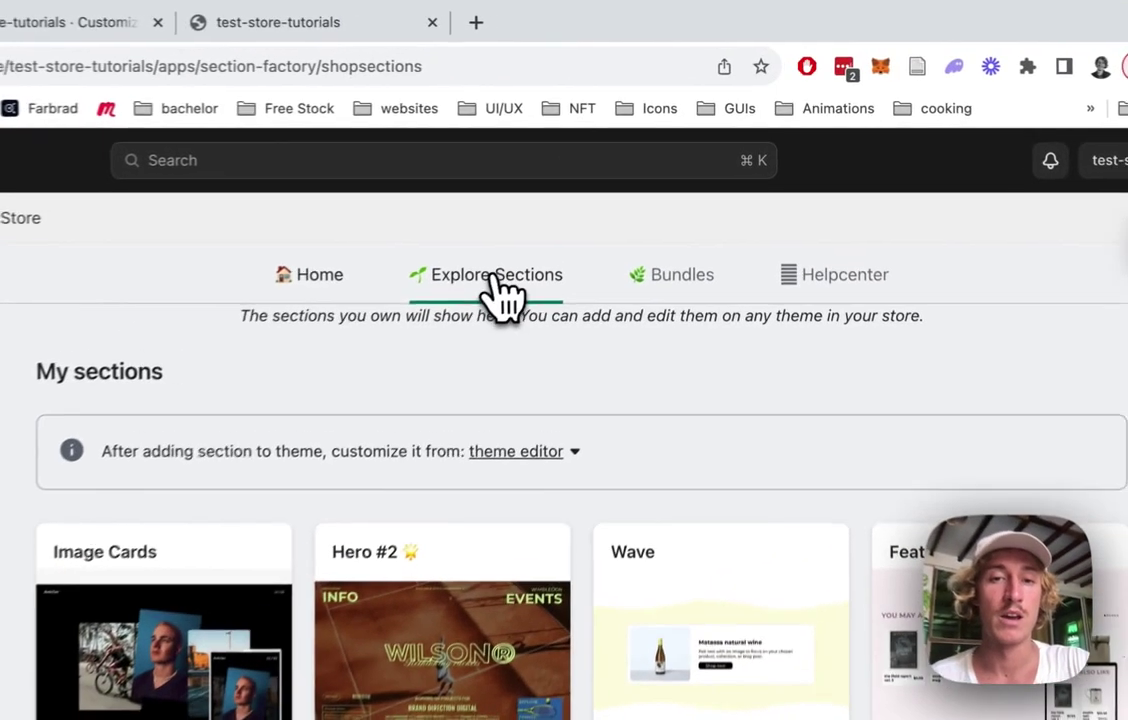
left_click(594, 199)
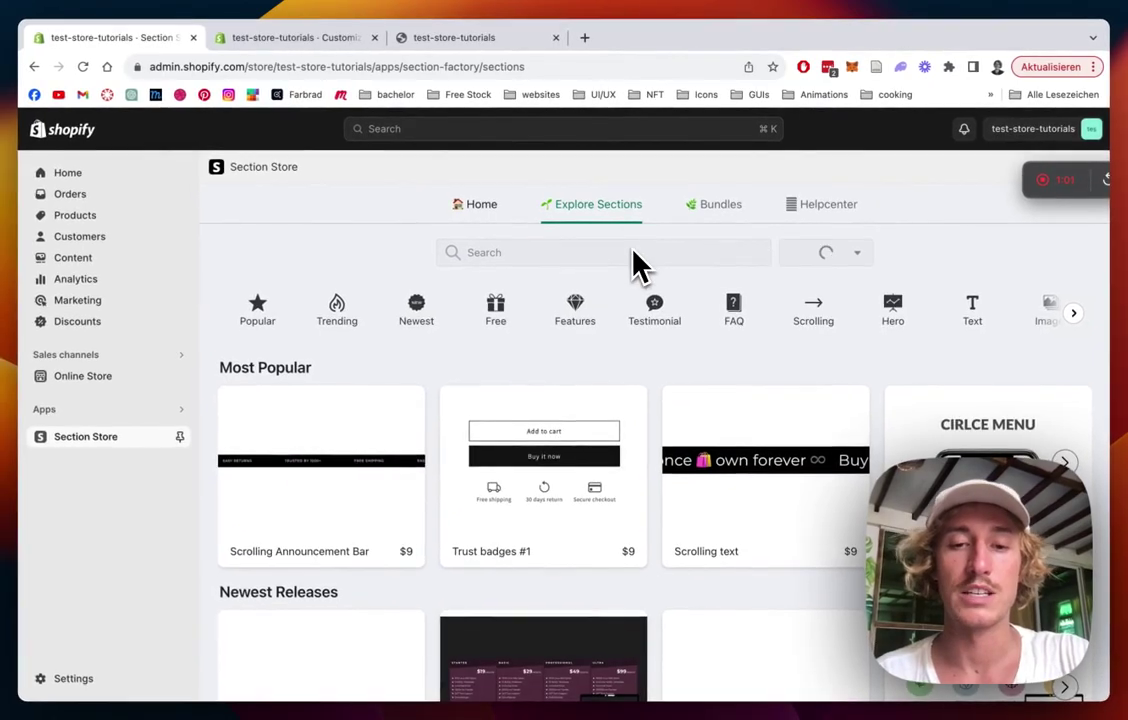
scroll(637, 264, "down", 1)
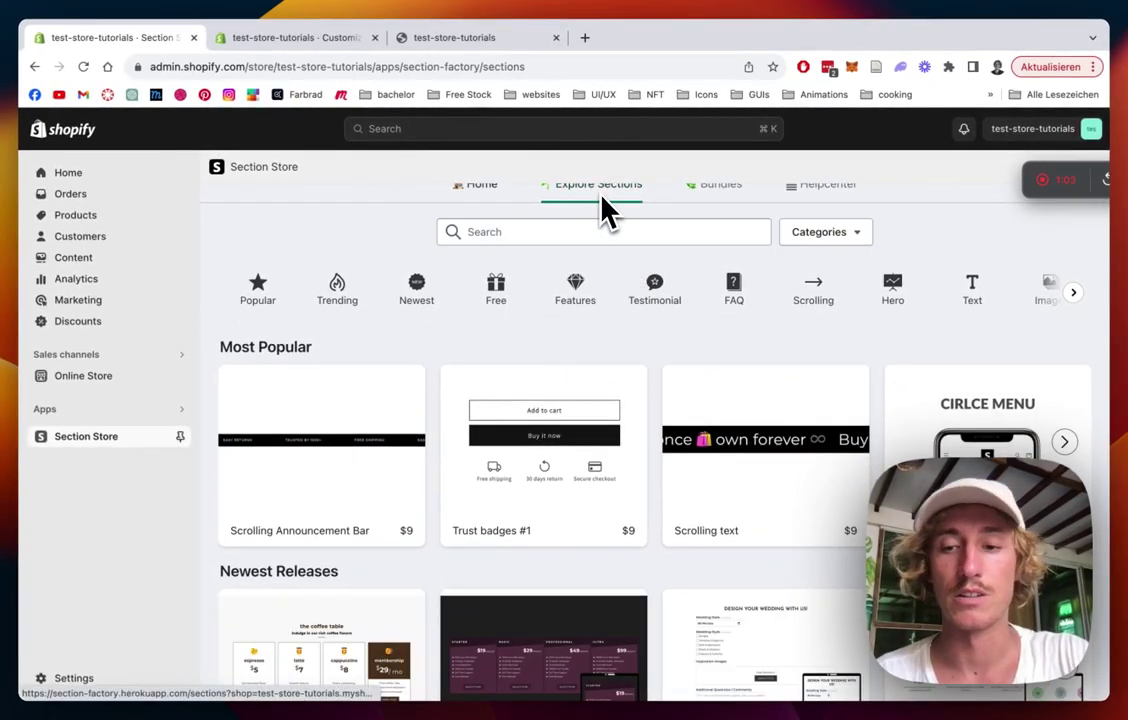
scroll(604, 211, "down", 3)
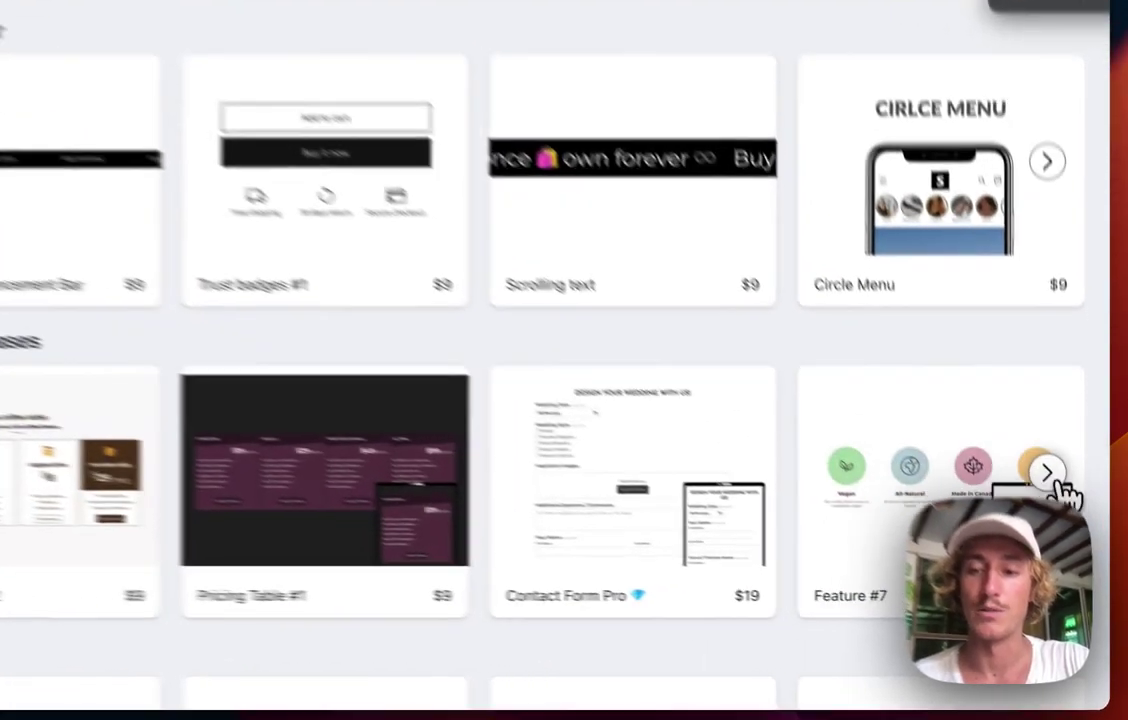
- Open the Image Cards section from Newest Releases and view its preview images
left_click(1064, 528)
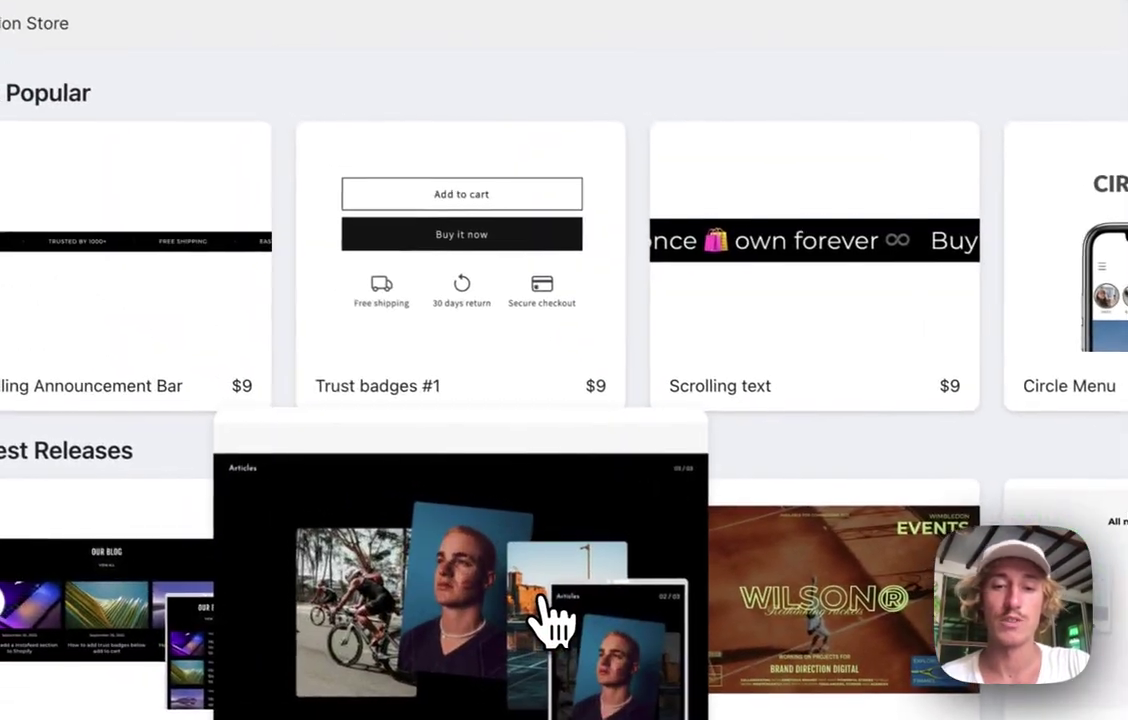
left_click(520, 585)
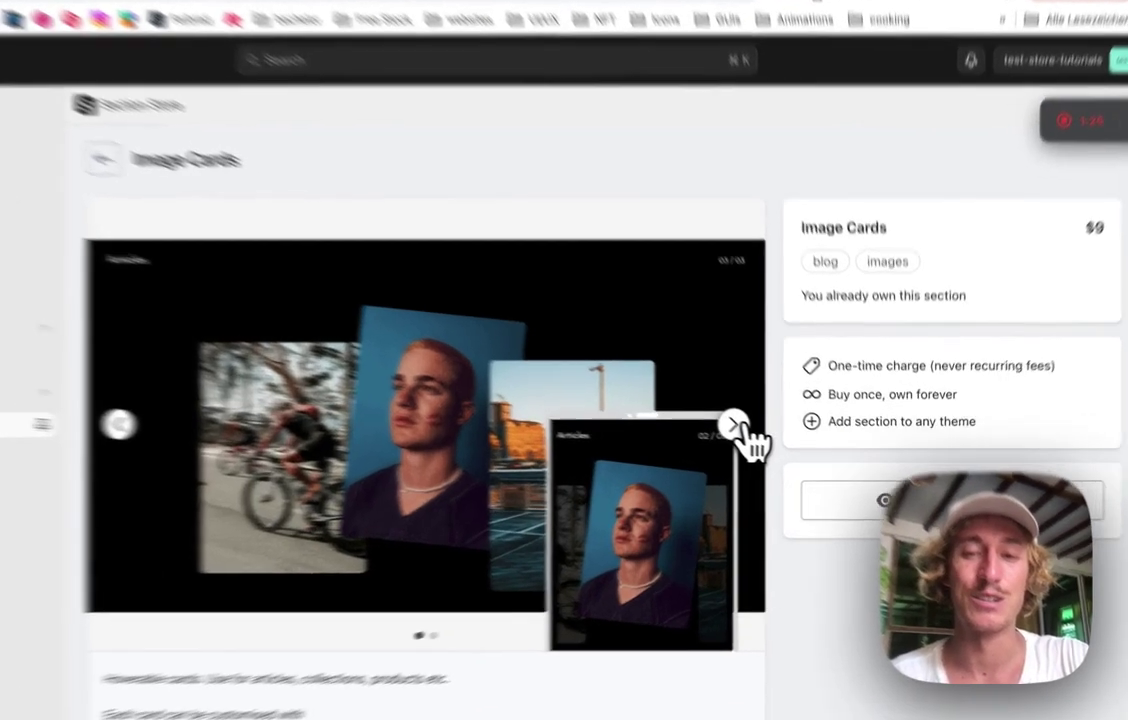
left_click(766, 438)
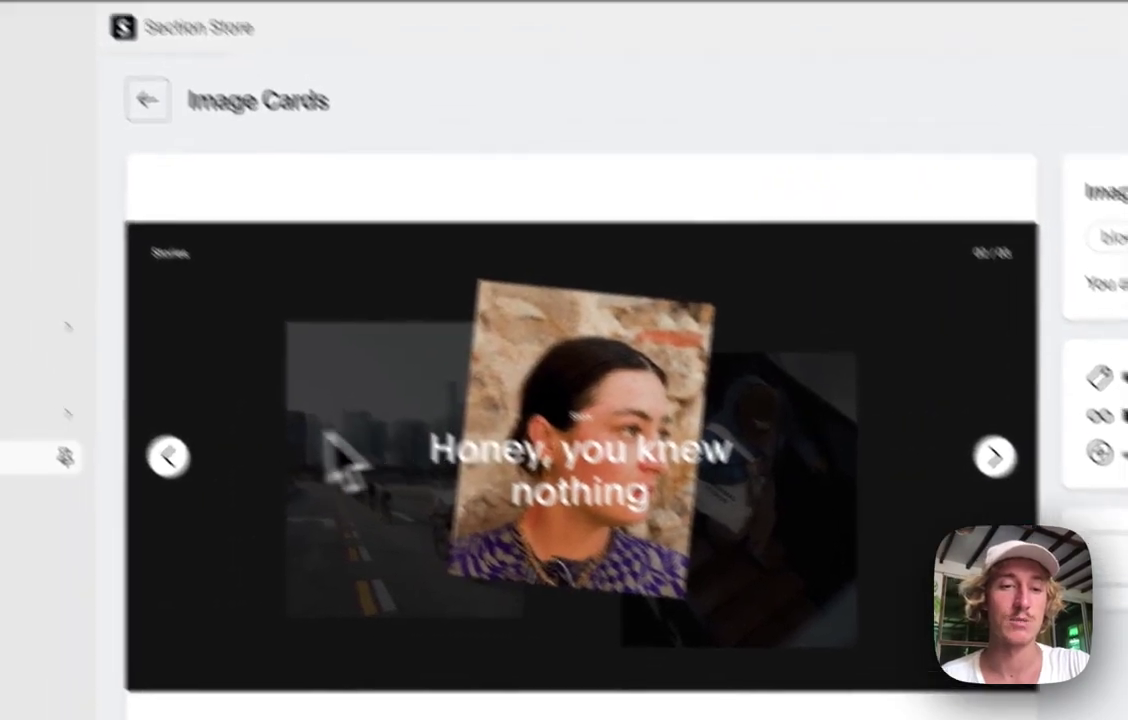
left_click(99, 406)
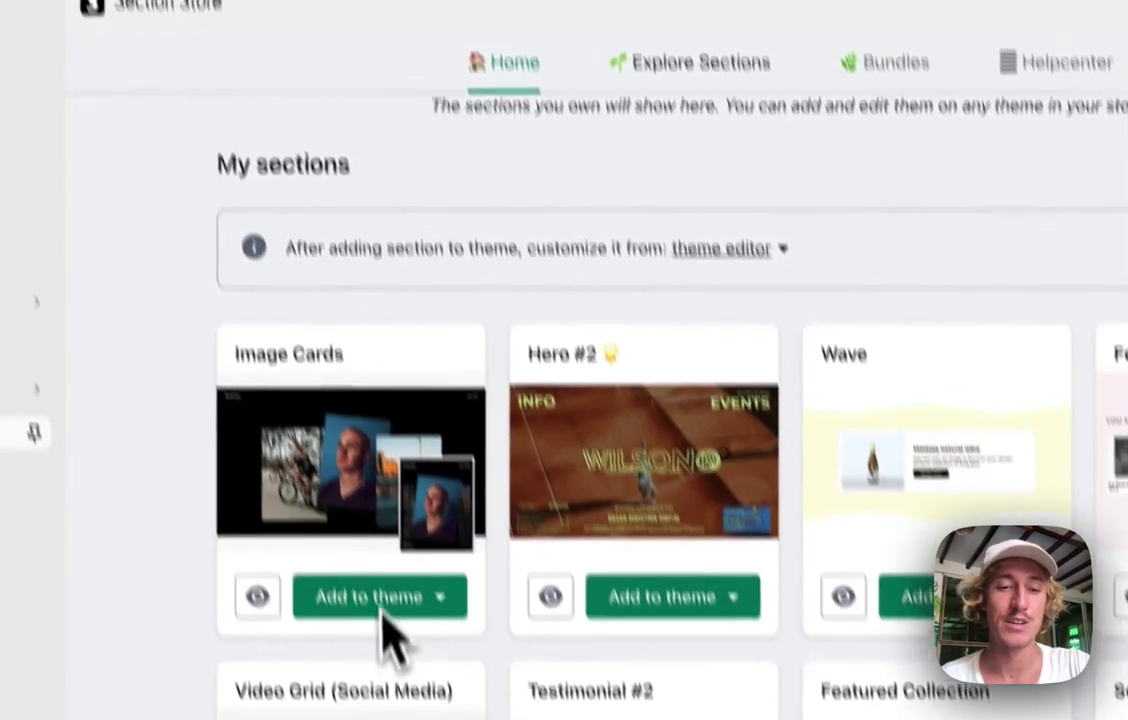
- Open the add-to-theme options of the owned Image Cards section and open the Dawn (Live) theme in the theme editor
left_click(375, 515)
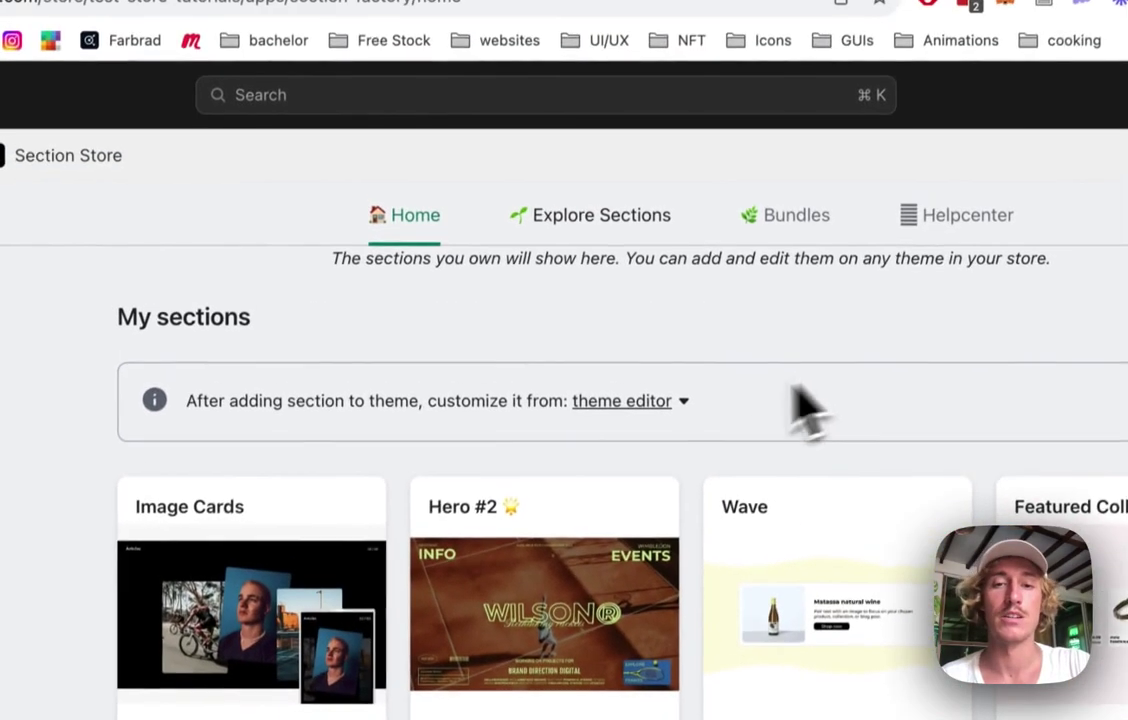
left_click(719, 154)
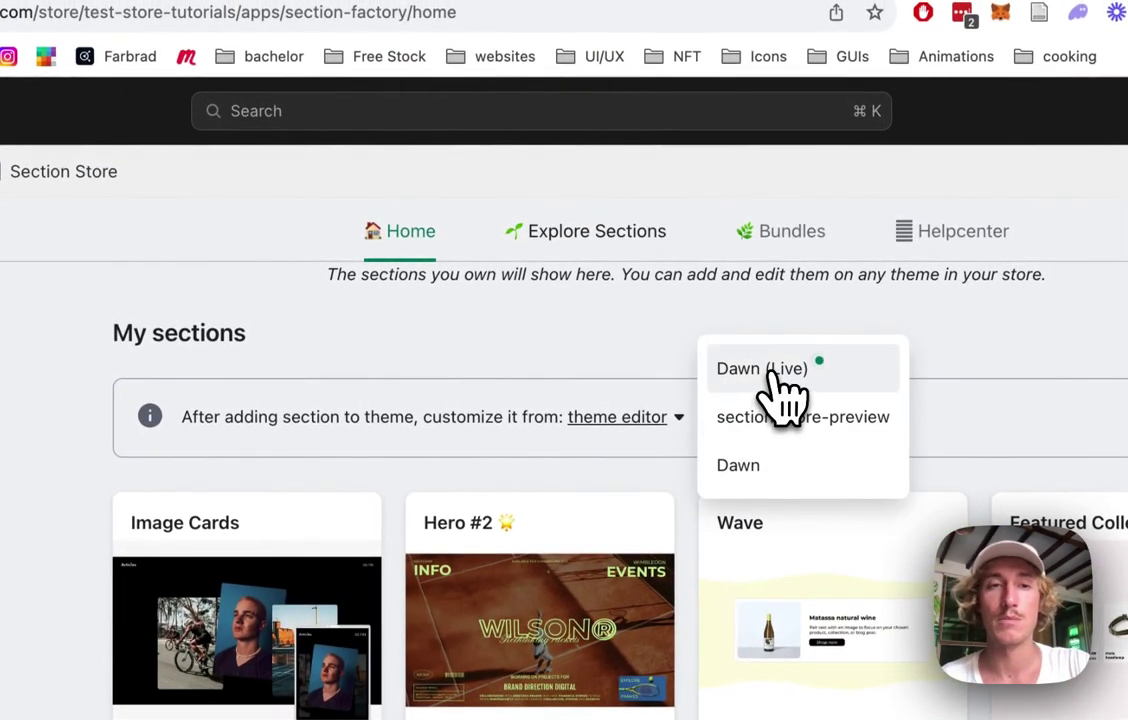
left_click(772, 375)
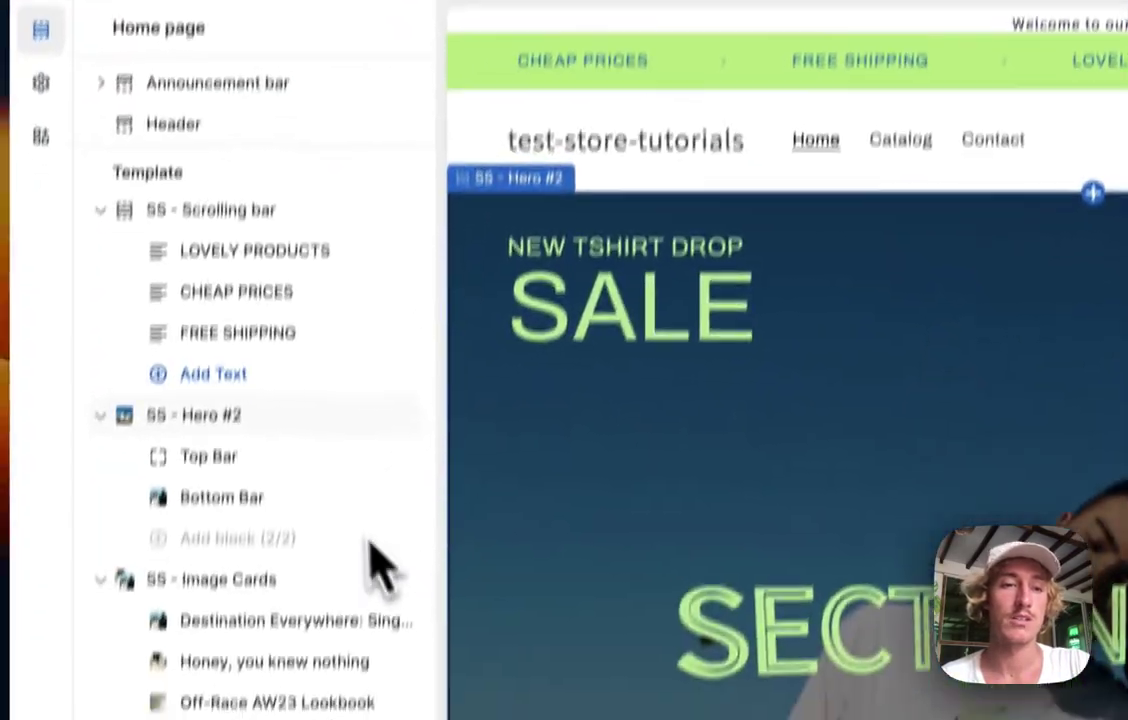
- Find "ss image" among the available sections, add SS - Image Cards at the end of the home page template, and save
scroll(269, 636, "down", 3)
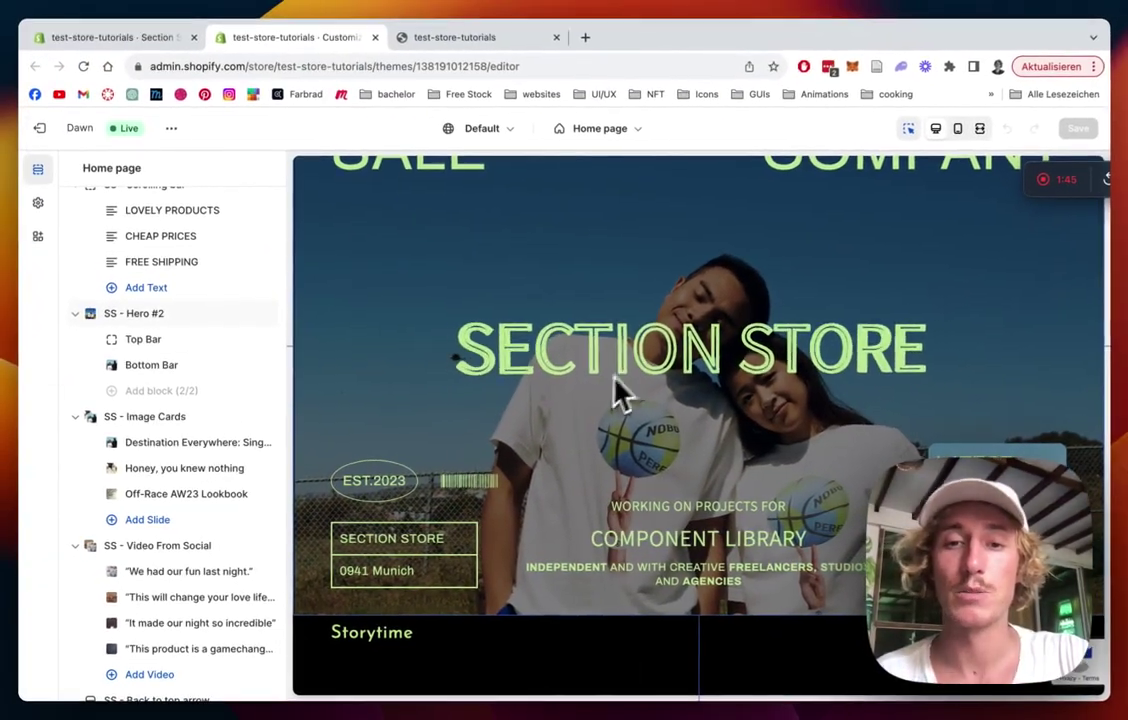
scroll(572, 340, "up", 2)
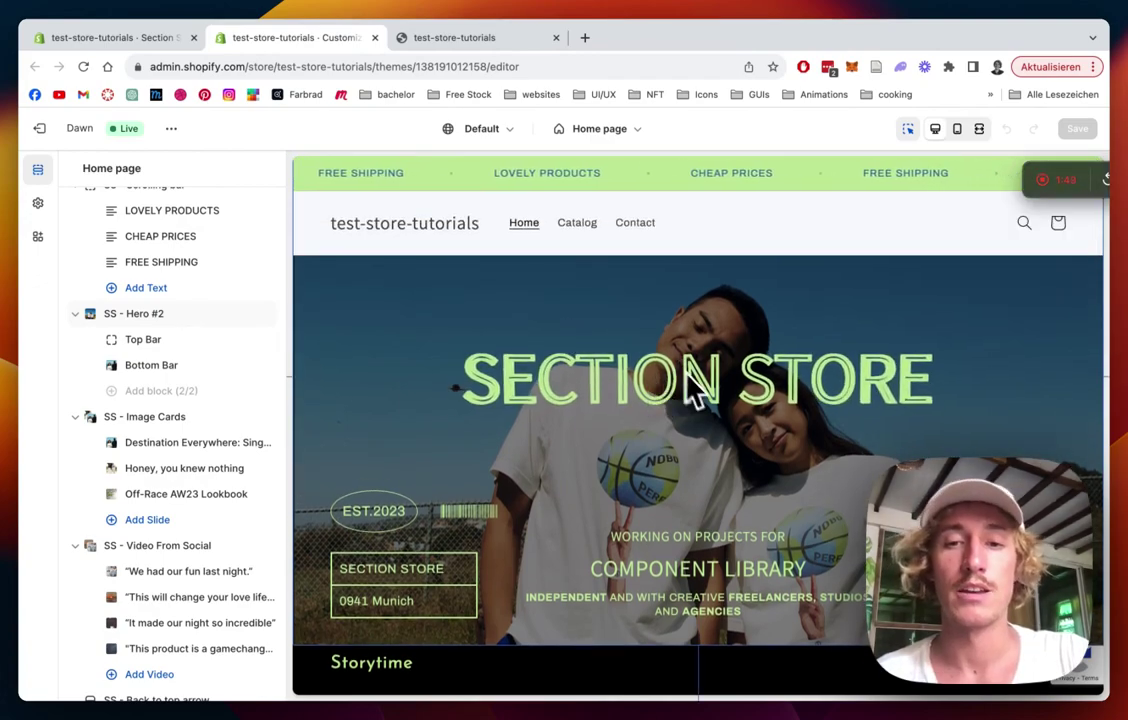
scroll(626, 389, "down", 2)
scroll(626, 389, "down", 5)
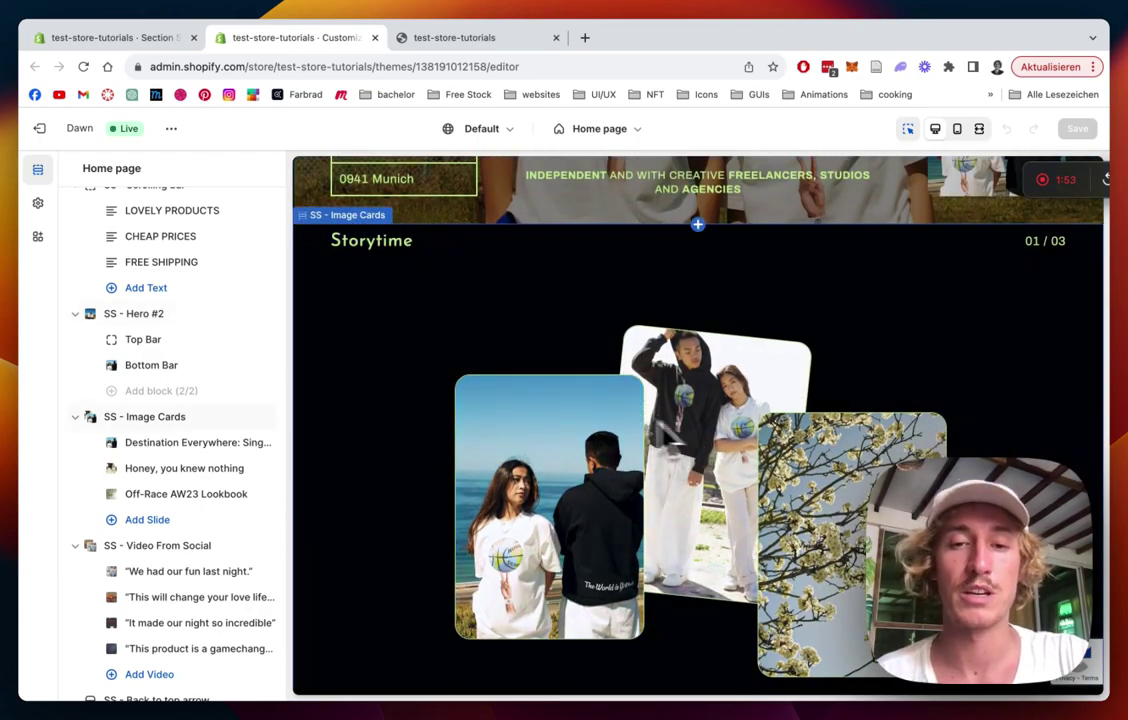
scroll(170, 345, "down", 6)
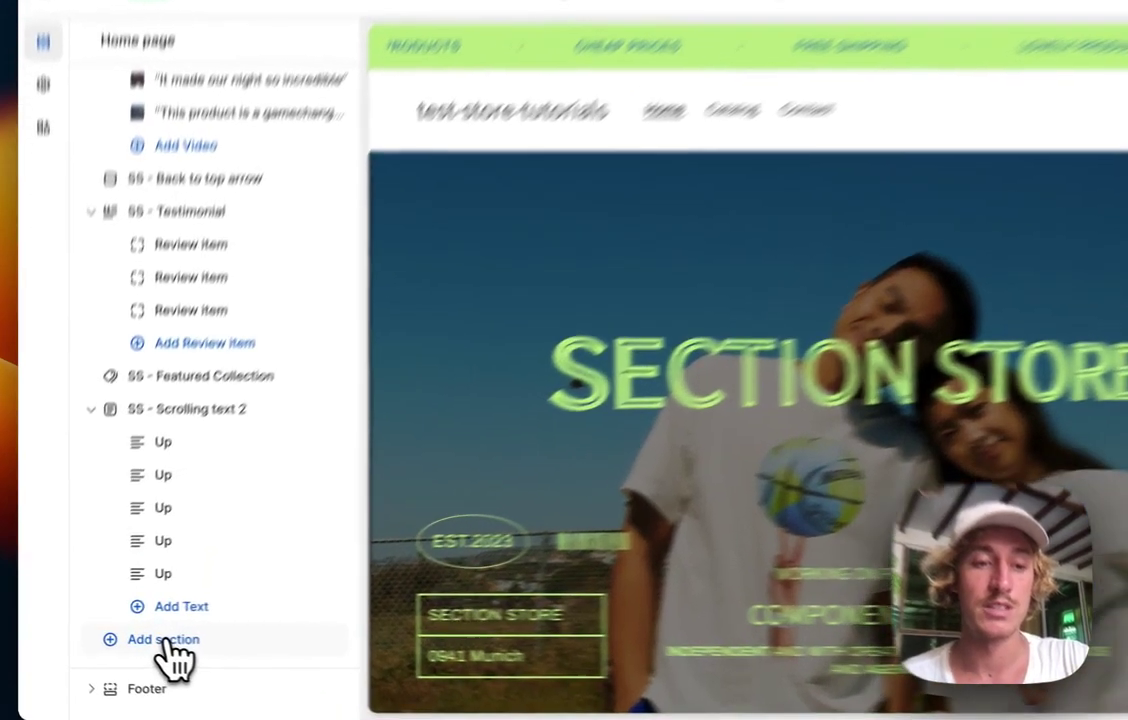
left_click(133, 639)
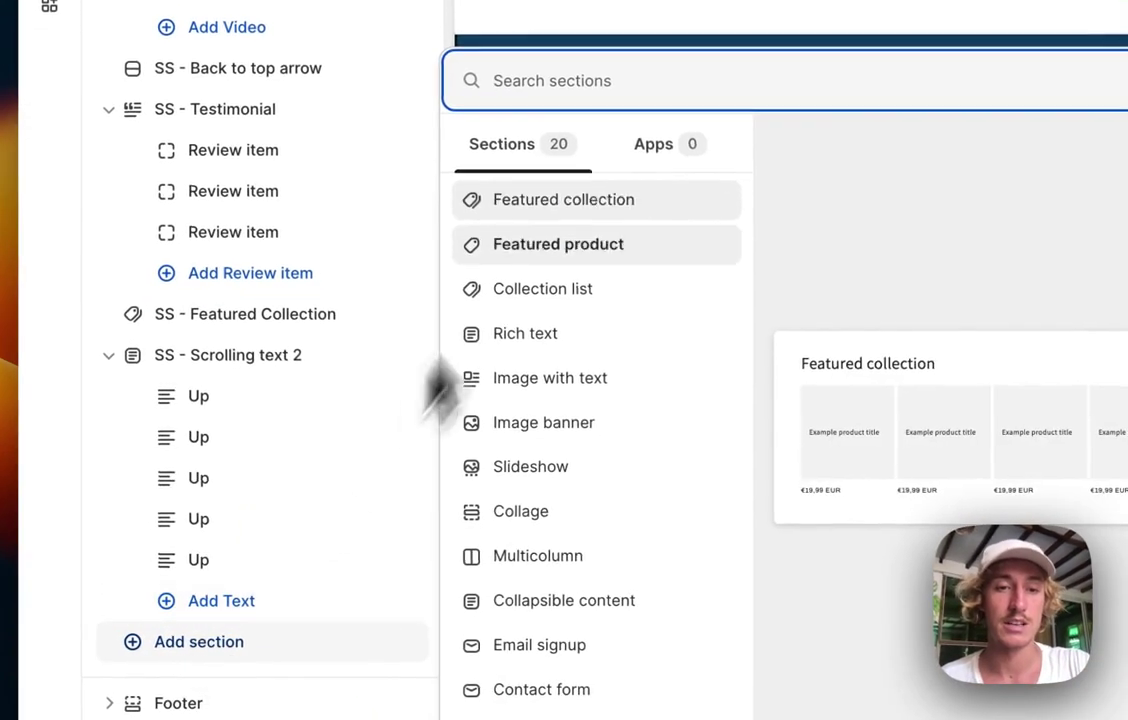
type("ss image")
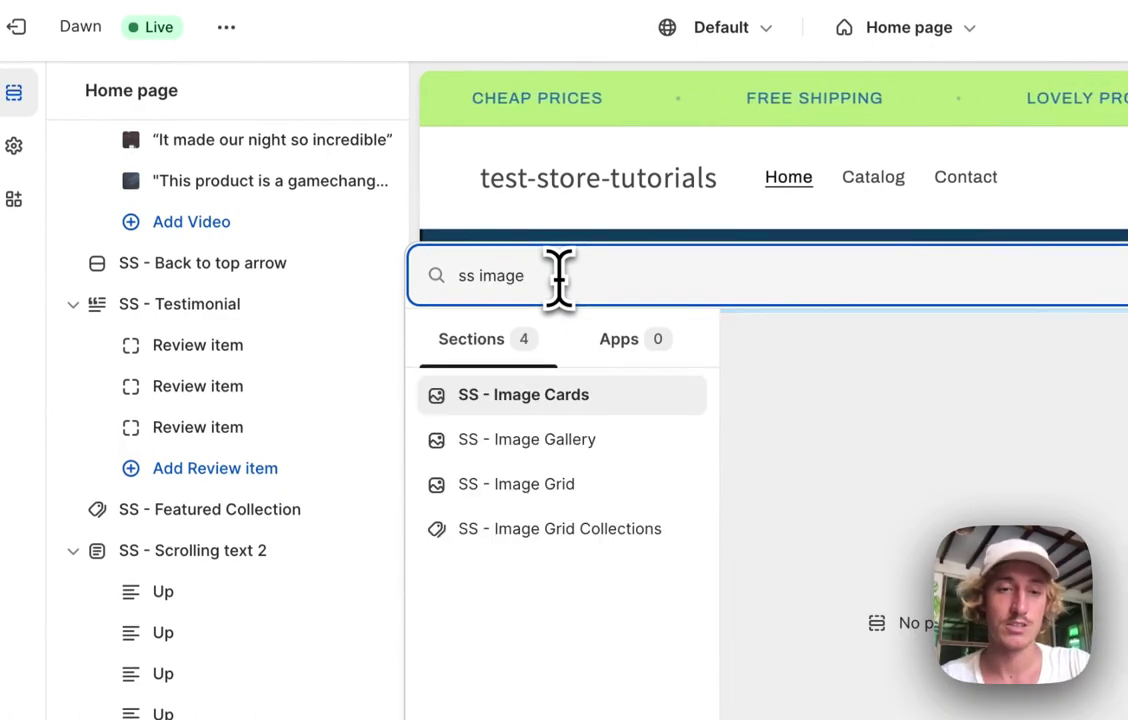
left_click(600, 393)
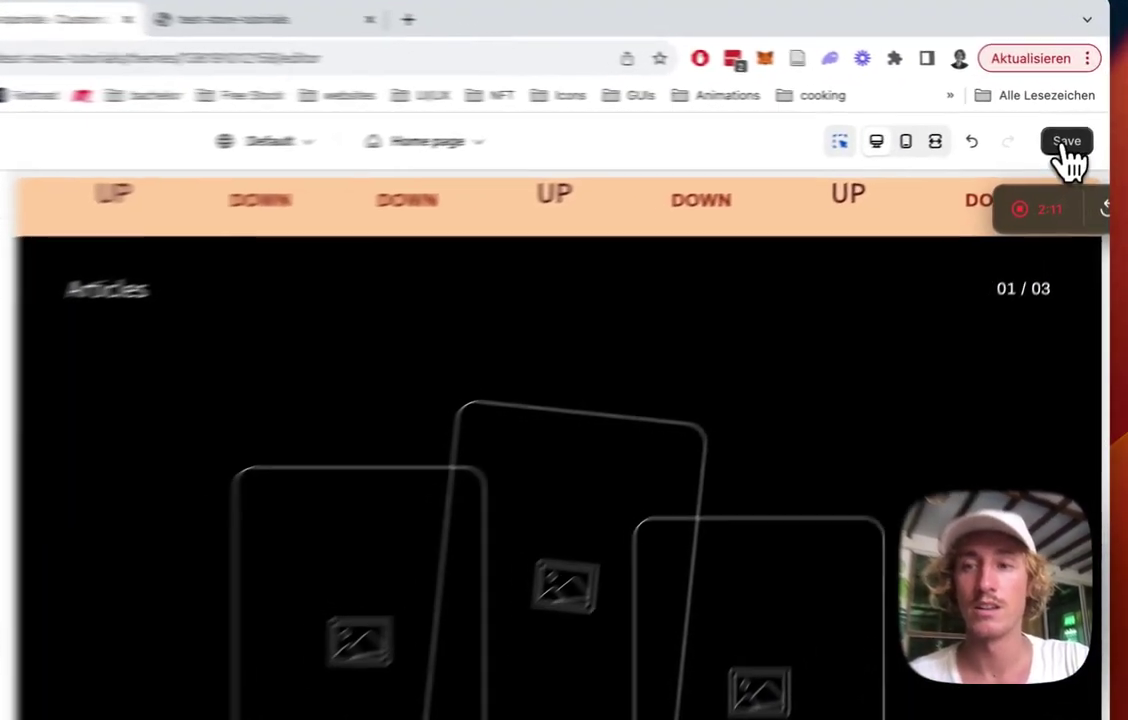
left_click(1077, 128)
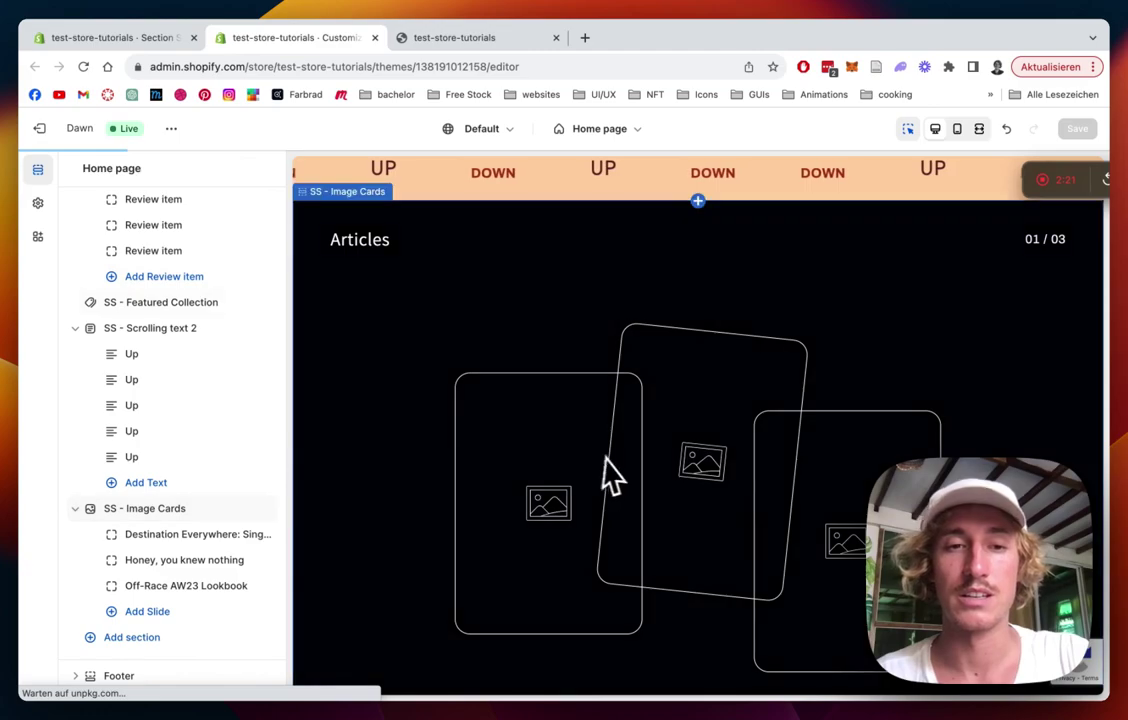
- View the settings of the "Destination Everywhere" slide in the new Image Cards section and return to the section list
scroll(614, 474, "down", 1)
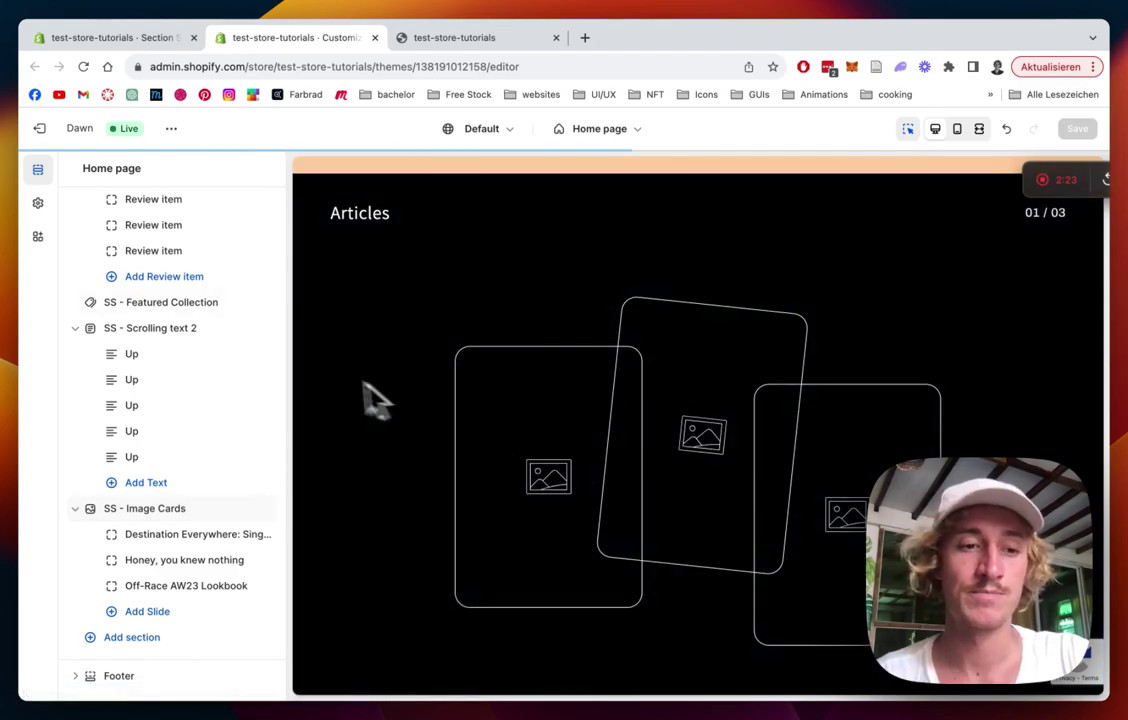
scroll(527, 383, "down", 5)
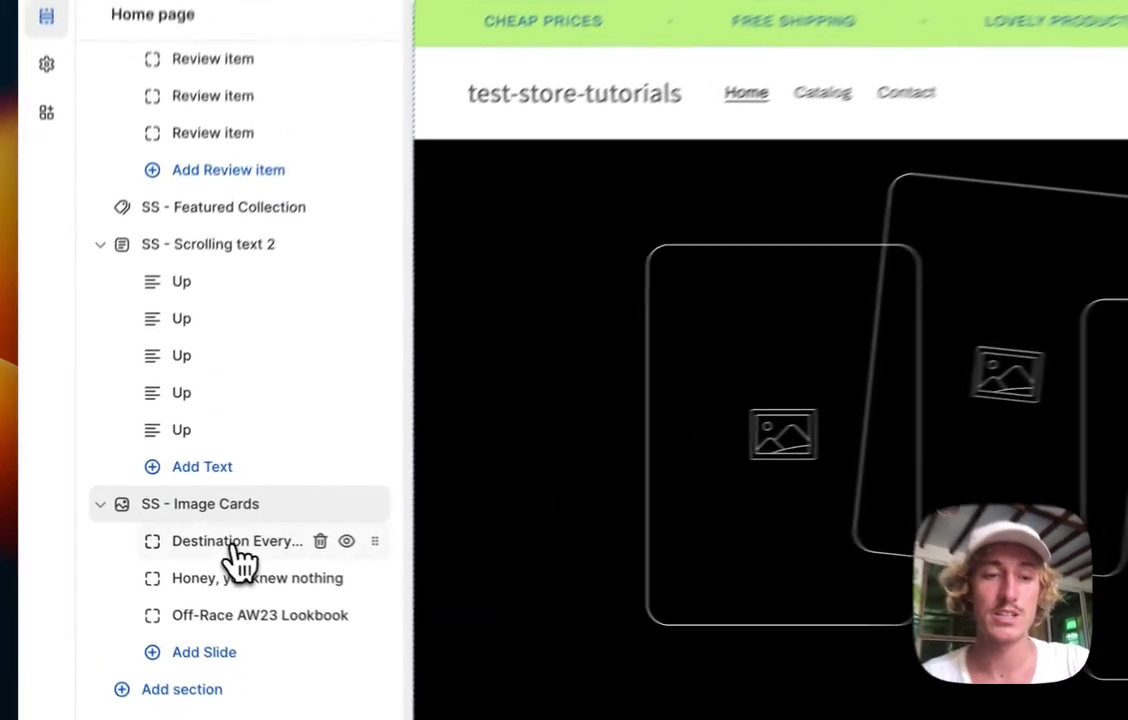
left_click(178, 536)
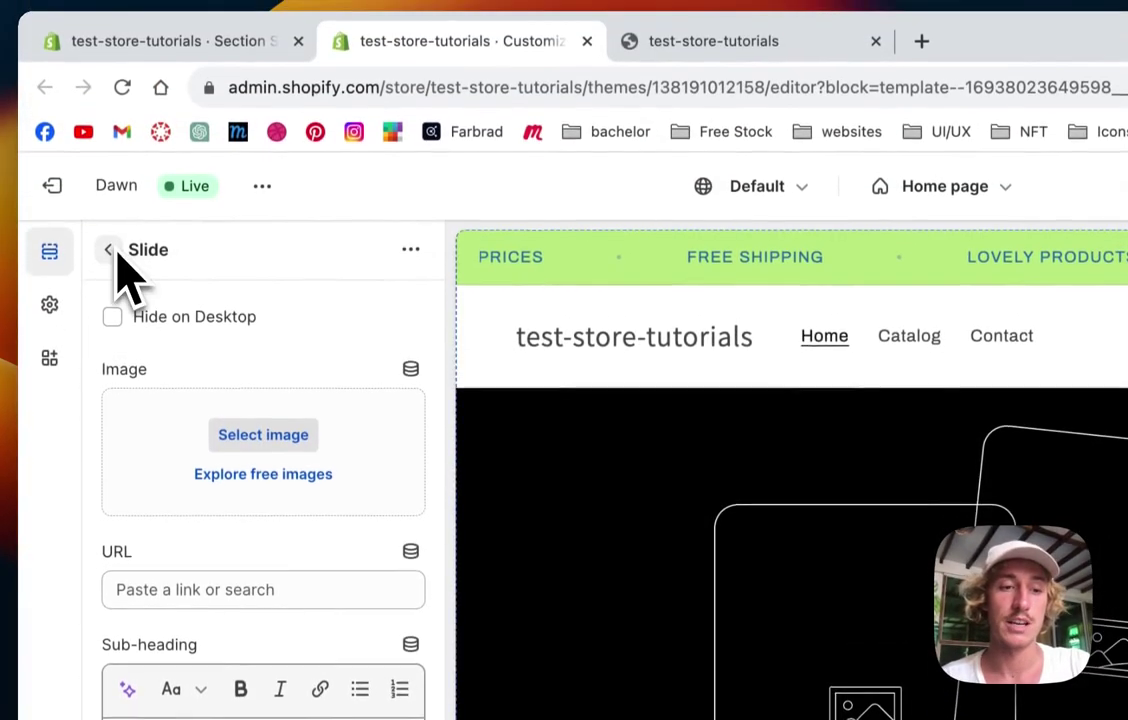
left_click(110, 250)
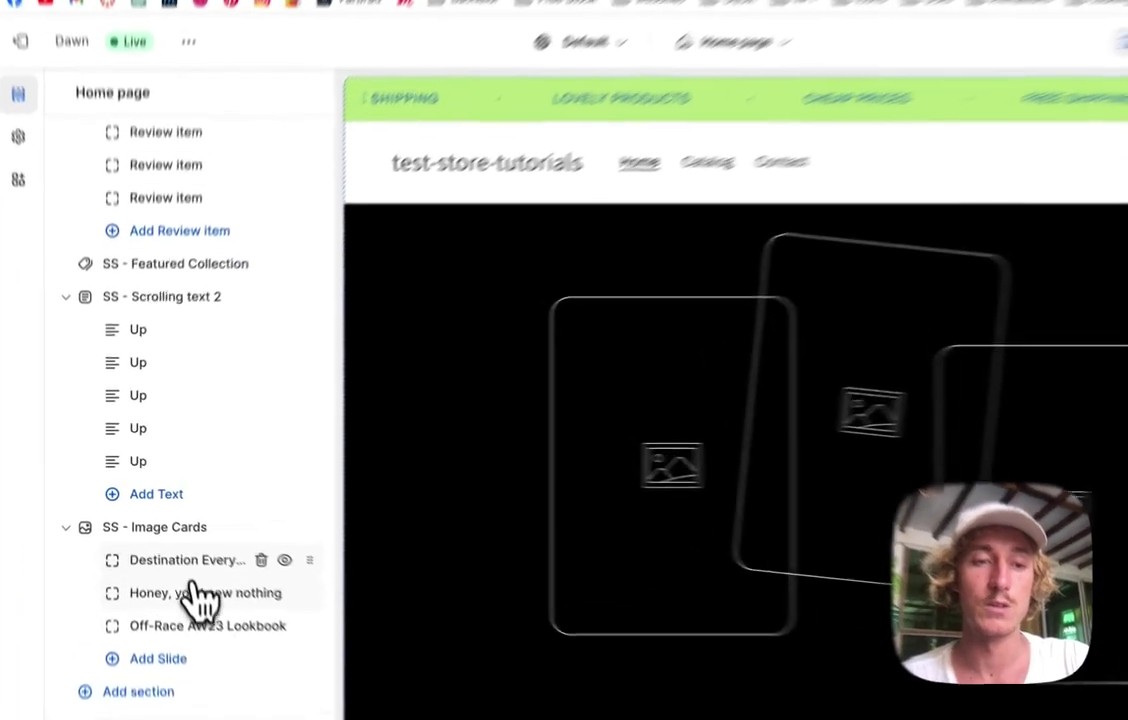
- Set the "Destination Everywhere" slide's image to pexels-cristian-benavides-2932494 from the store library
left_click(175, 538)
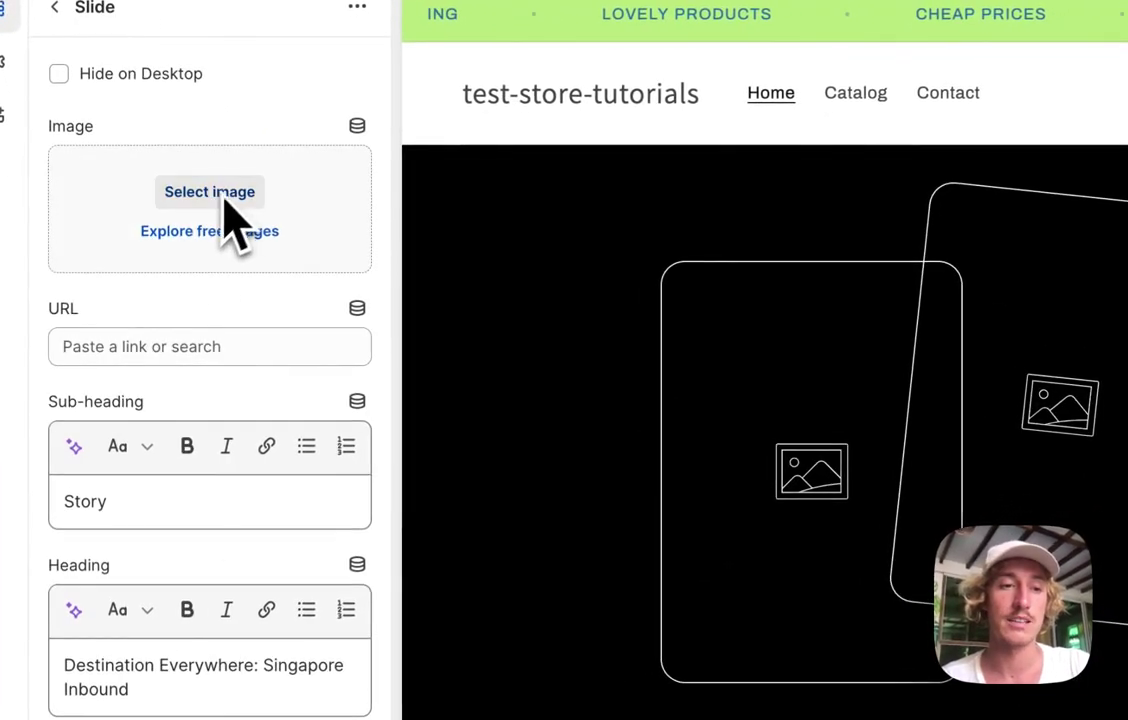
left_click(224, 195)
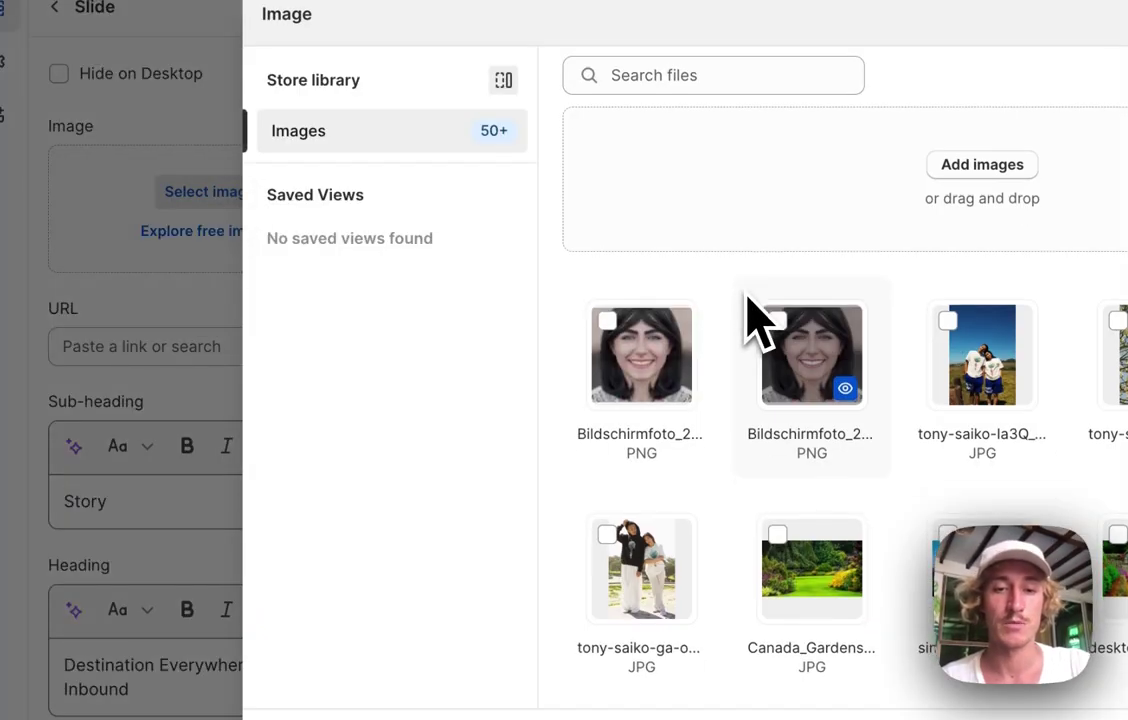
scroll(752, 324, "down", 4)
scroll(752, 320, "down", 10)
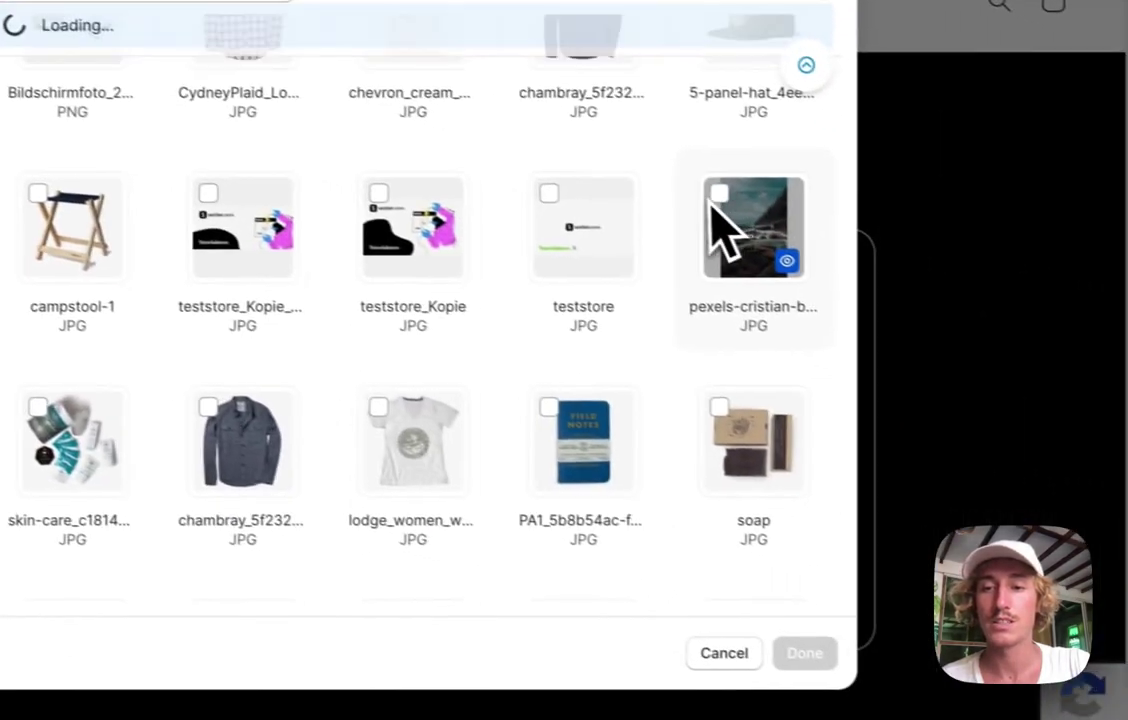
left_click(955, 300)
left_click(1020, 712)
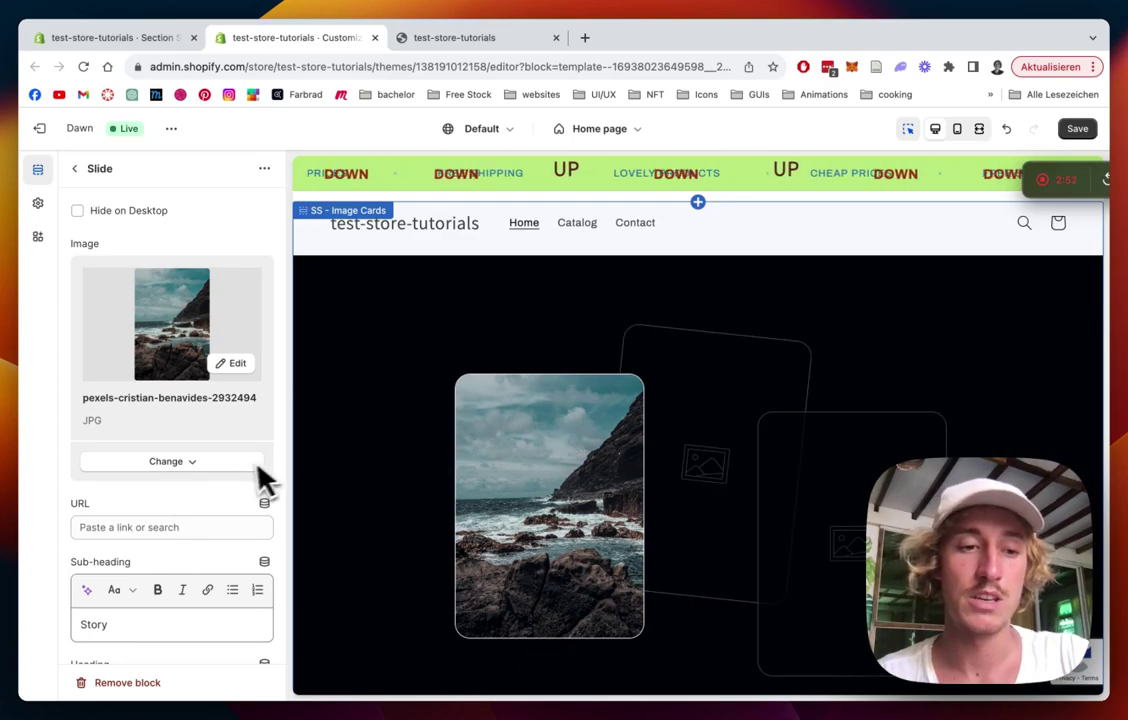
- Review the "Destination Everywhere" slide's sub-heading, heading, button text and desktop rotation and translation settings
scroll(250, 480, "down", 2)
scroll(240, 470, "down", 2)
left_click(135, 418)
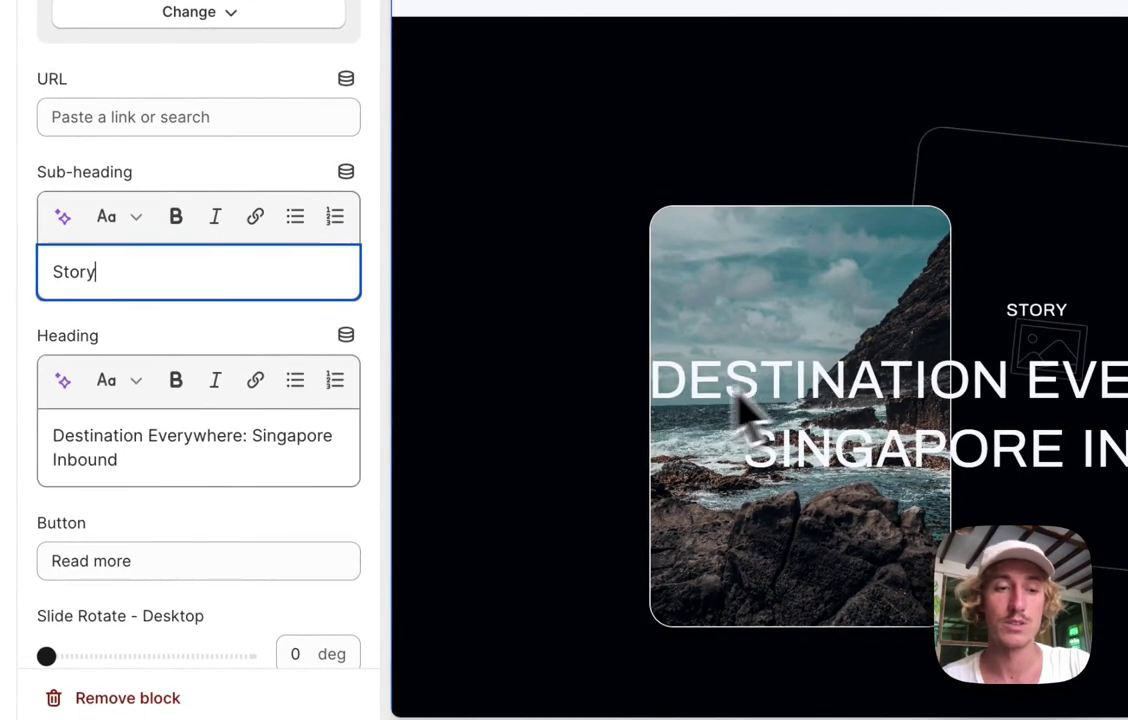
left_click(196, 462)
scroll(199, 463, "down", 2)
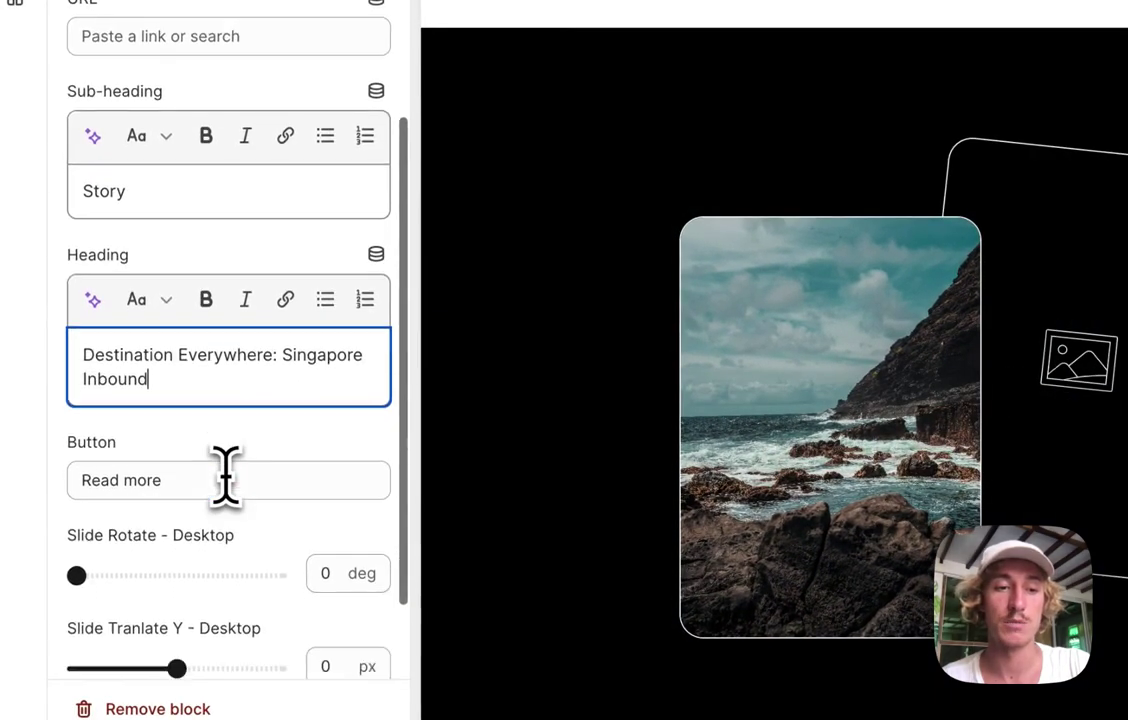
scroll(225, 470, "down", 3)
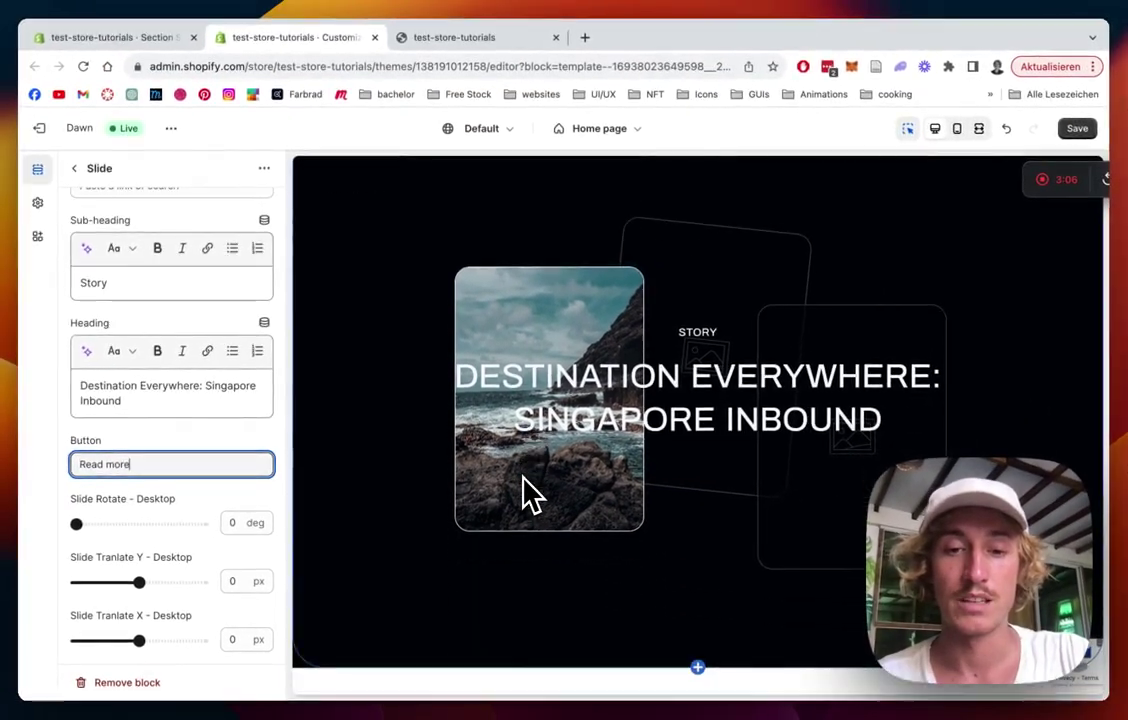
left_click(222, 446)
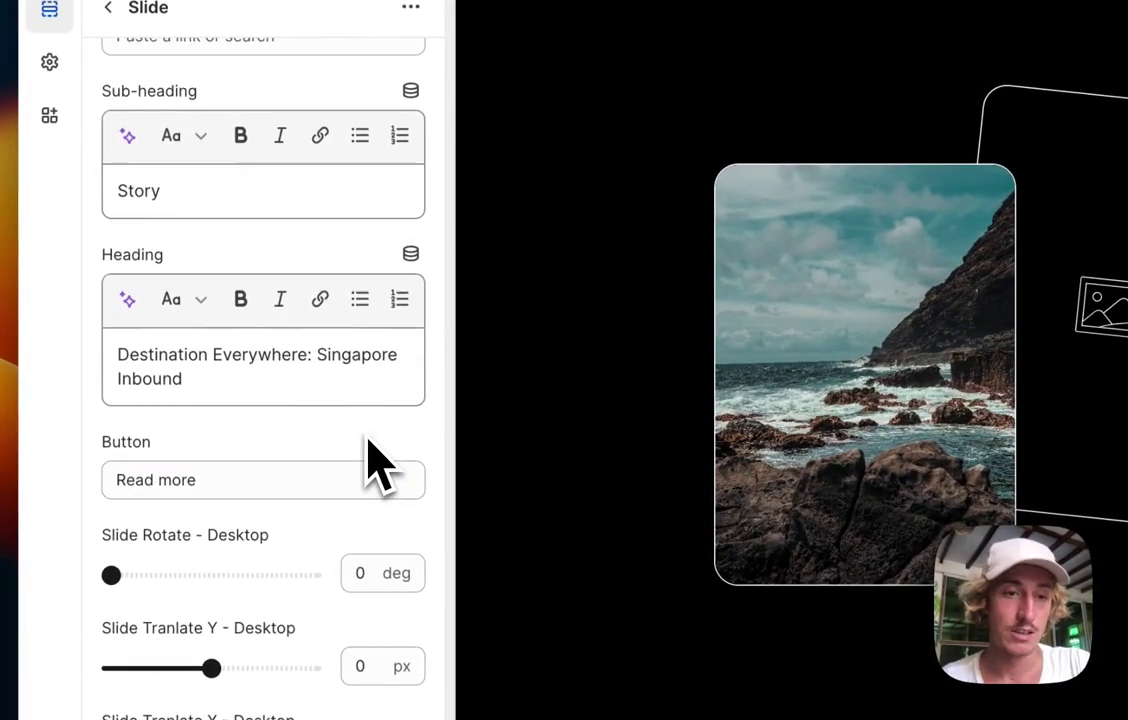
- Browse the product link options for the slide's URL and save the theme changes
scroll(375, 466, "up", 6)
scroll(280, 462, "up", 1)
left_click(257, 580)
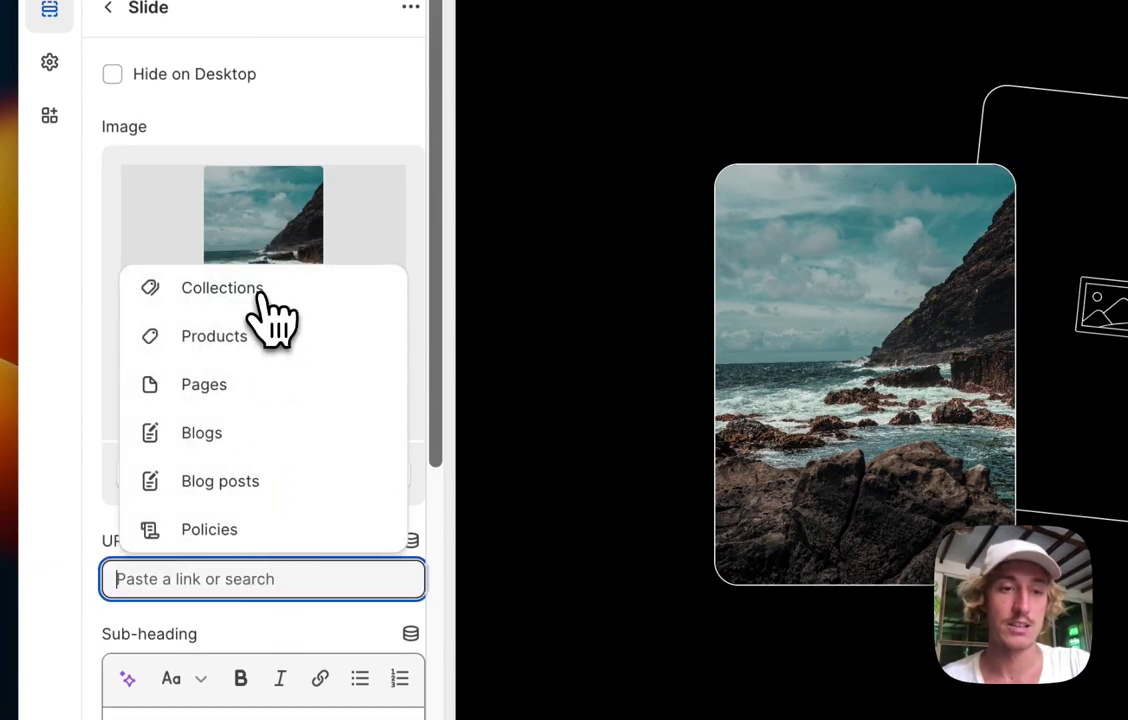
left_click(222, 342)
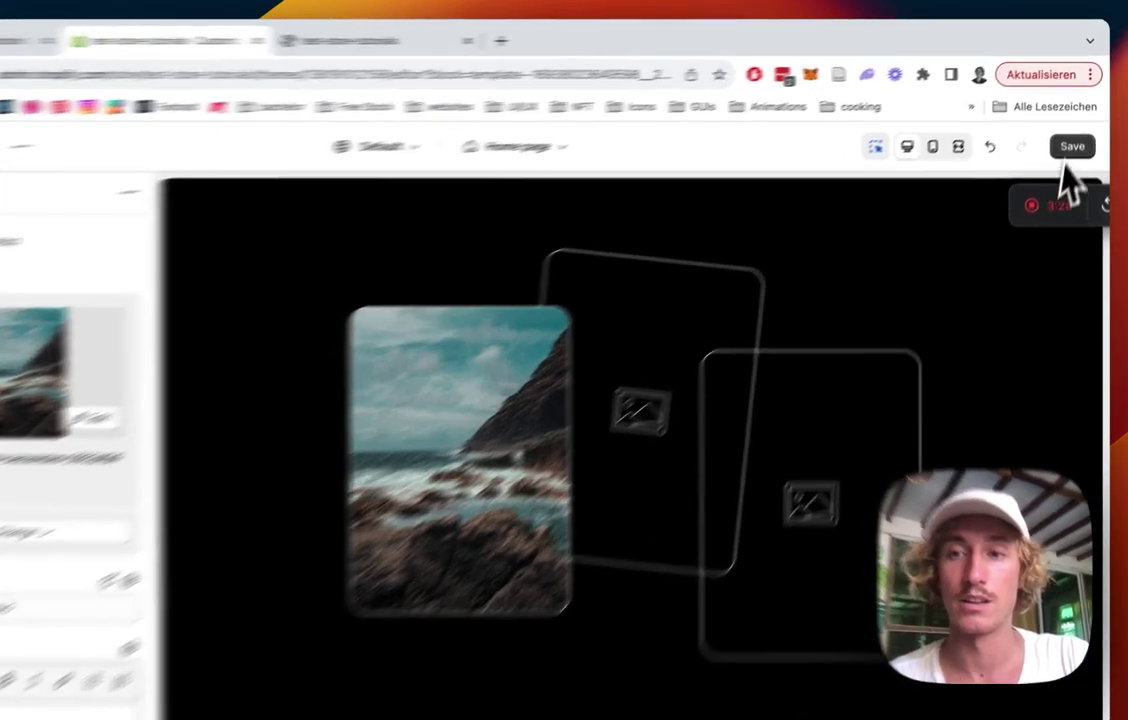
left_click(1077, 128)
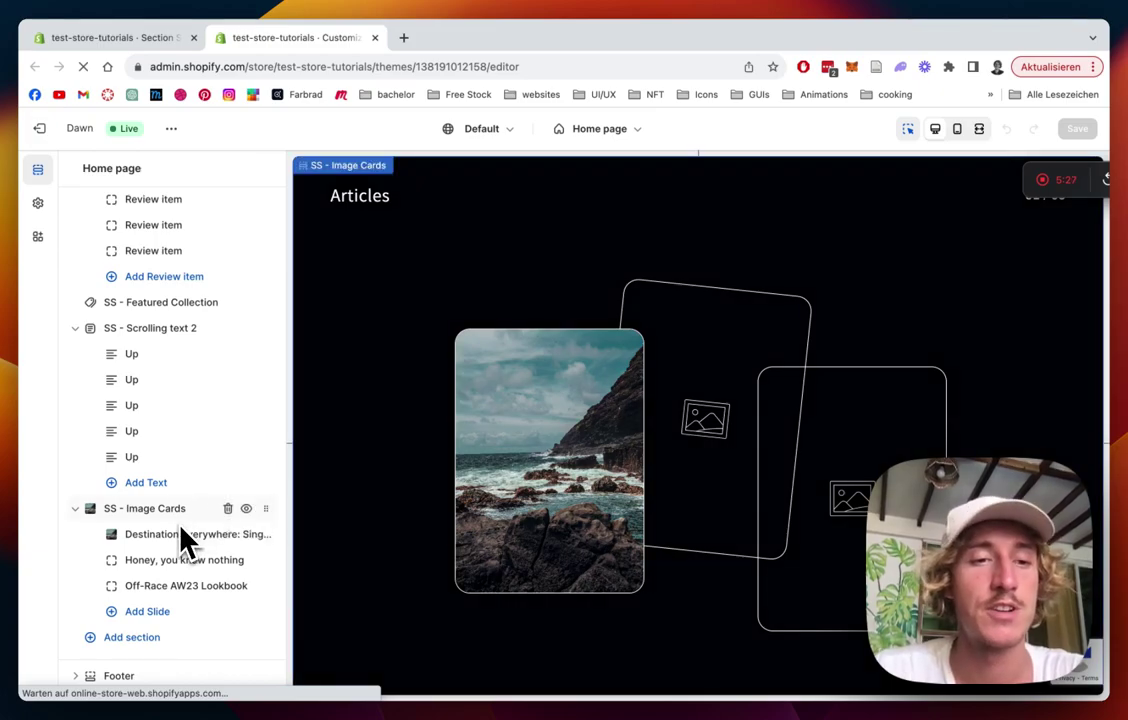
- Compare the two SS - Image Cards sections on the home page and open the settings of the one below SS - Hero #2
scroll(181, 536, "up", 10)
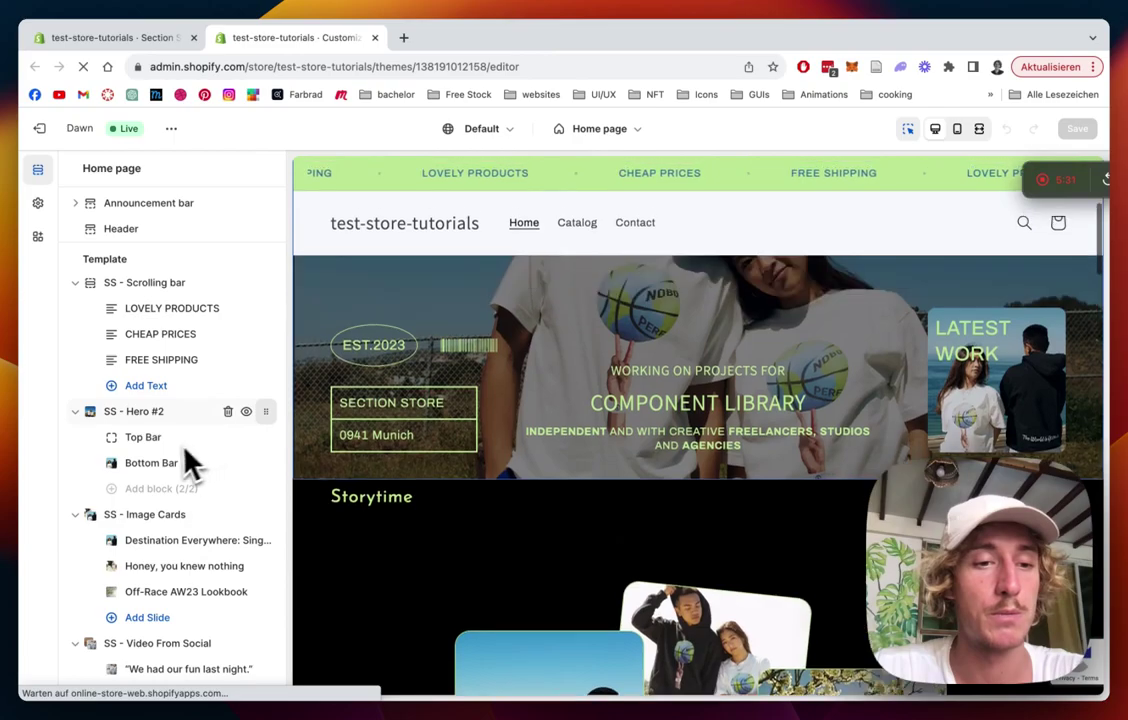
scroll(168, 491, "down", 1)
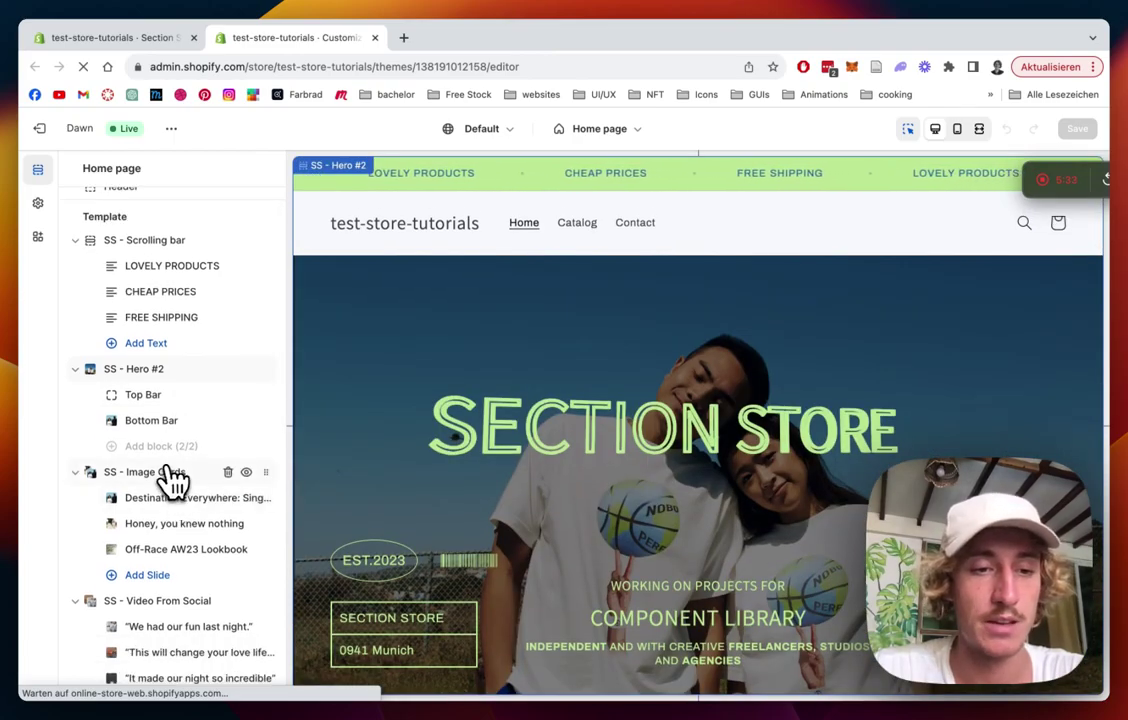
scroll(170, 475, "down", 10)
scroll(170, 485, "down", 3)
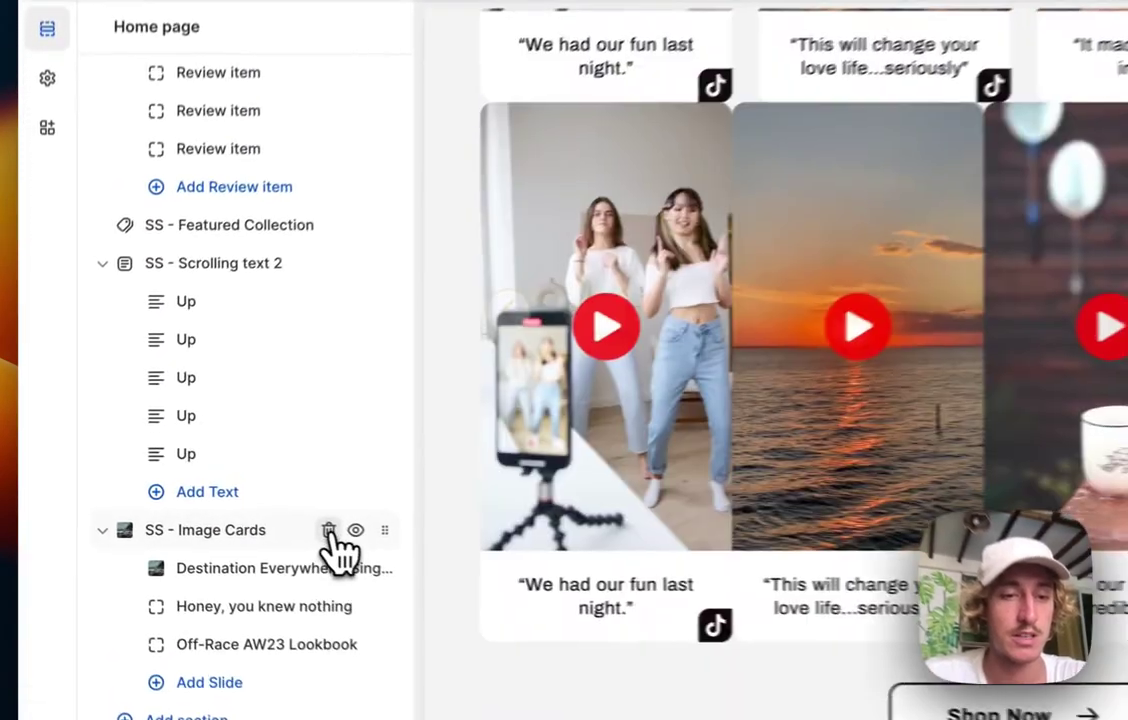
scroll(232, 530, "up", 3)
scroll(236, 532, "up", 10)
scroll(250, 572, "down", 2)
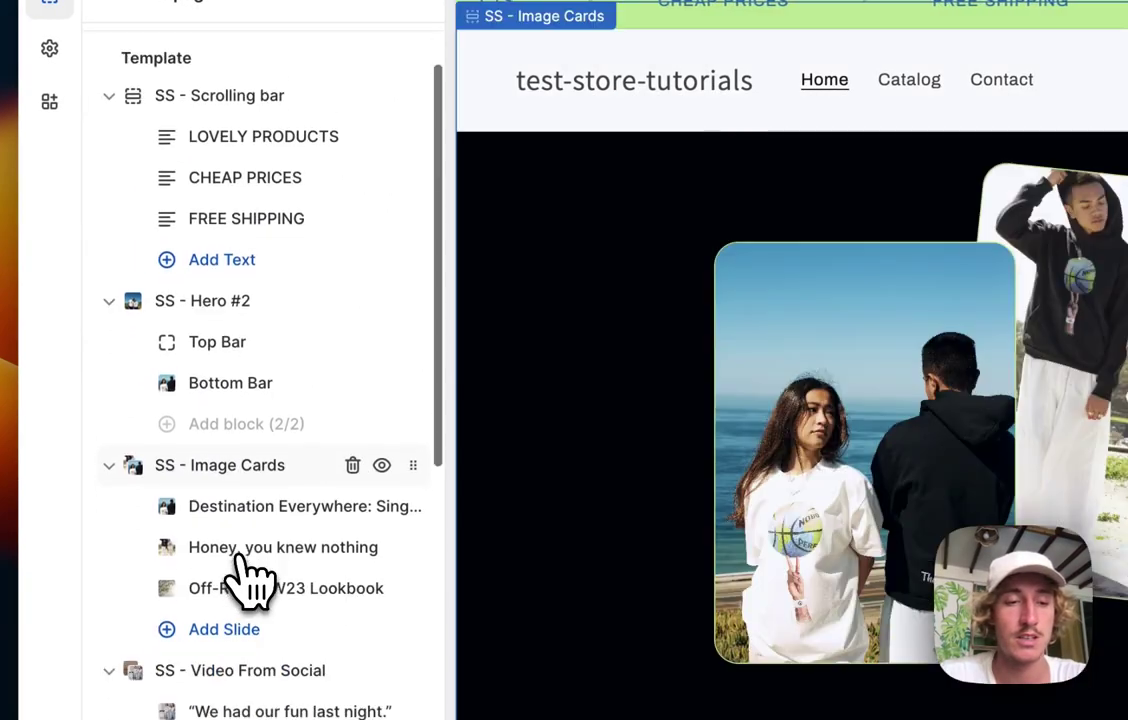
left_click(240, 445)
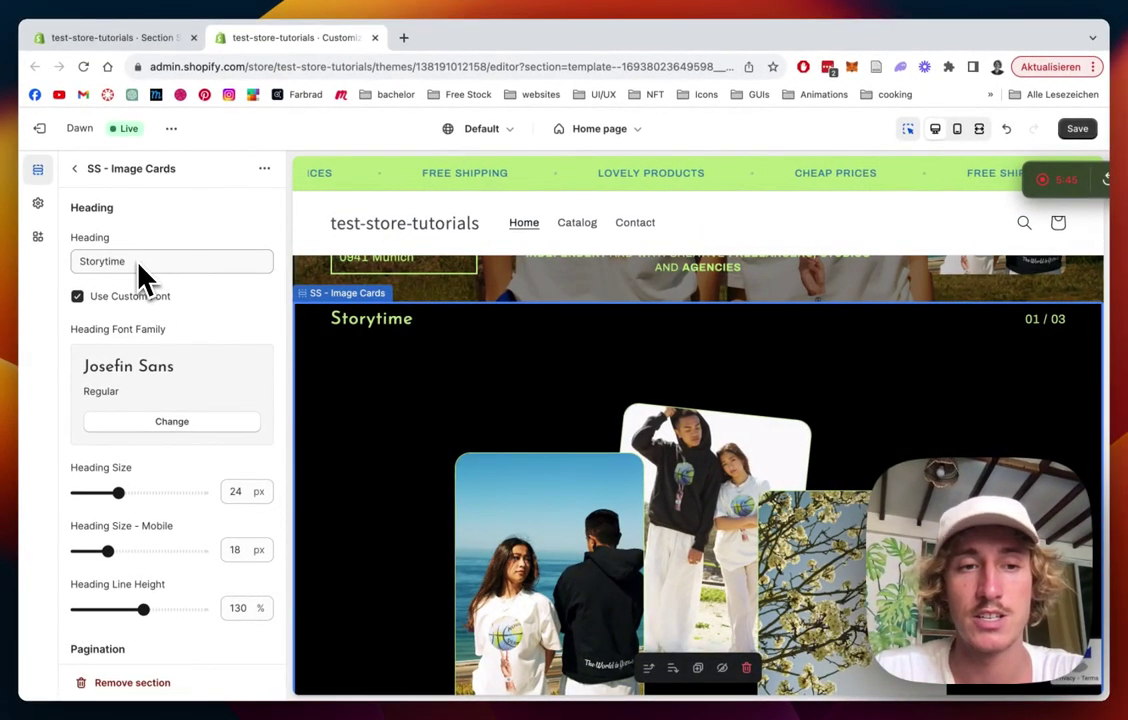
- Examine the heading, pagination and slider settings of the "Storytime" Image Cards section
scroll(214, 358, "down", 3)
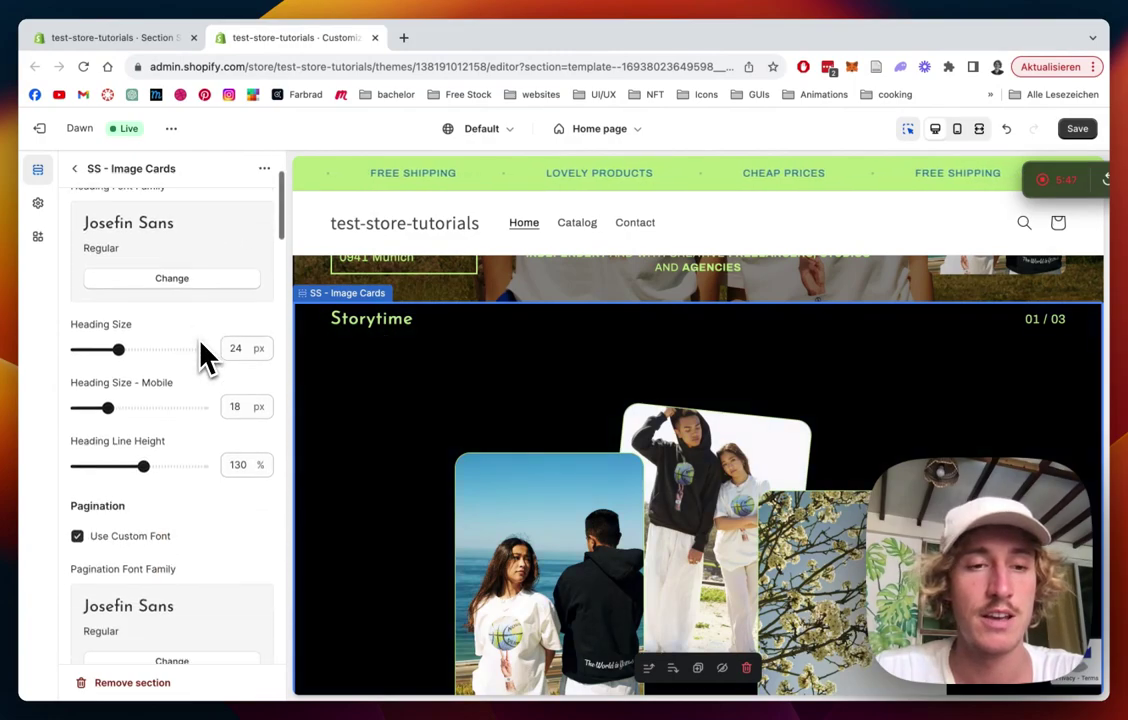
scroll(181, 378, "up", 1)
scroll(181, 378, "down", 5)
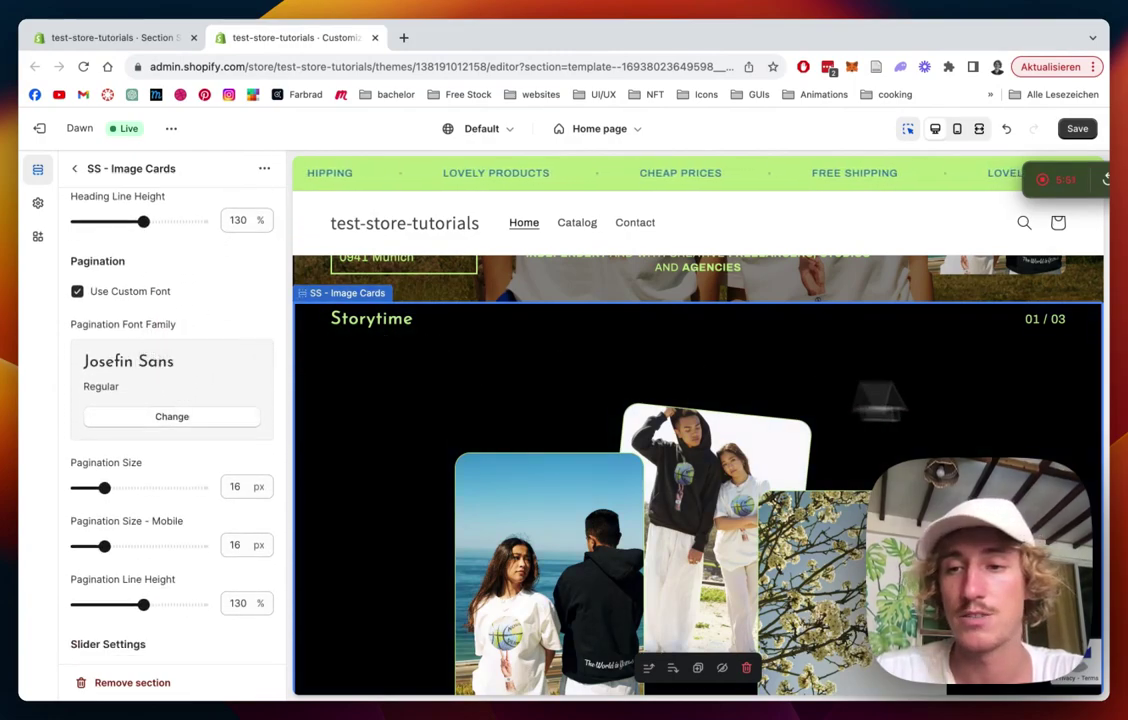
scroll(240, 347, "down", 3)
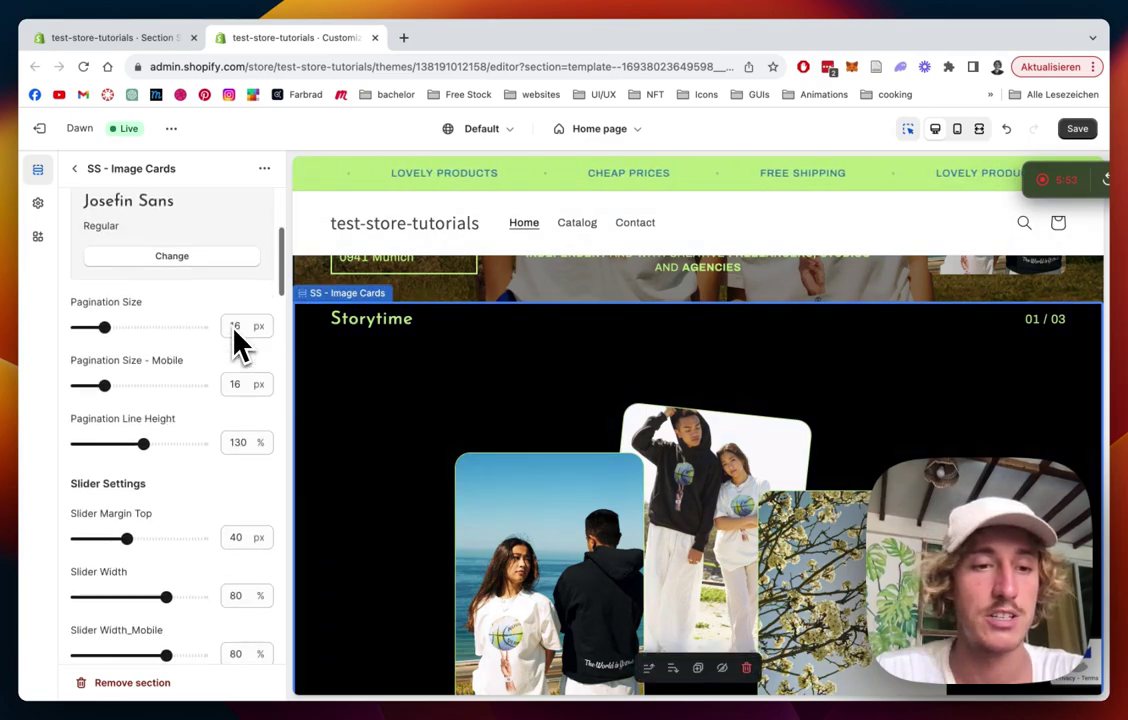
scroll(234, 335, "down", 2)
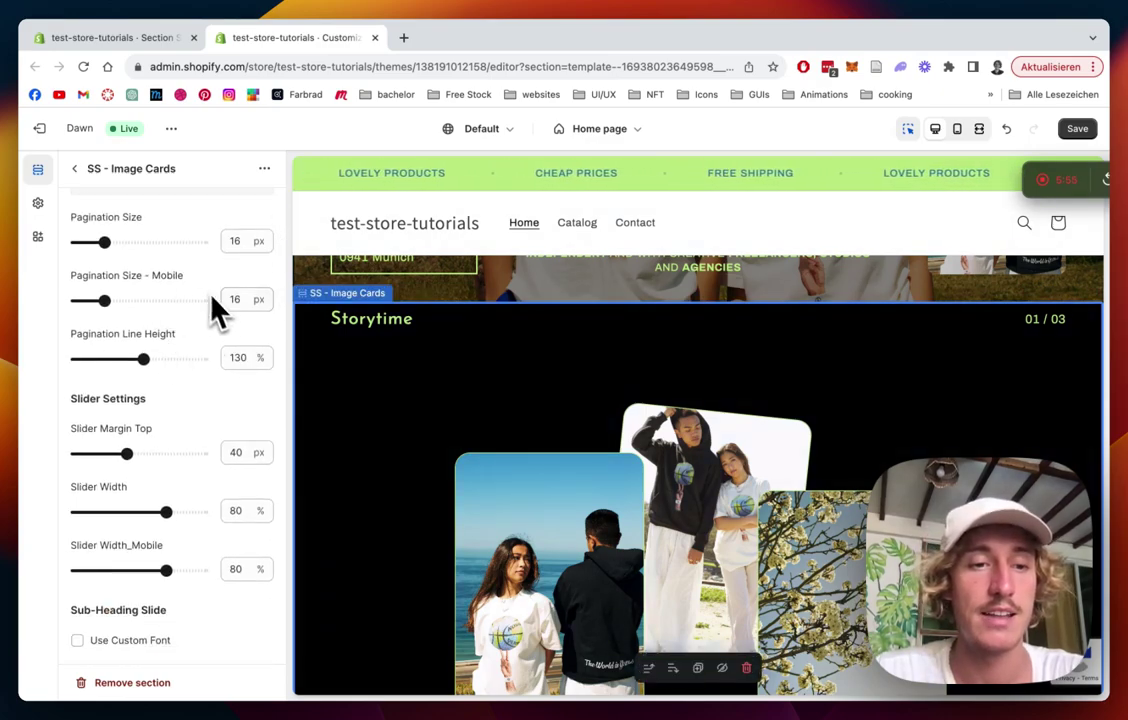
scroll(206, 295, "down", 2)
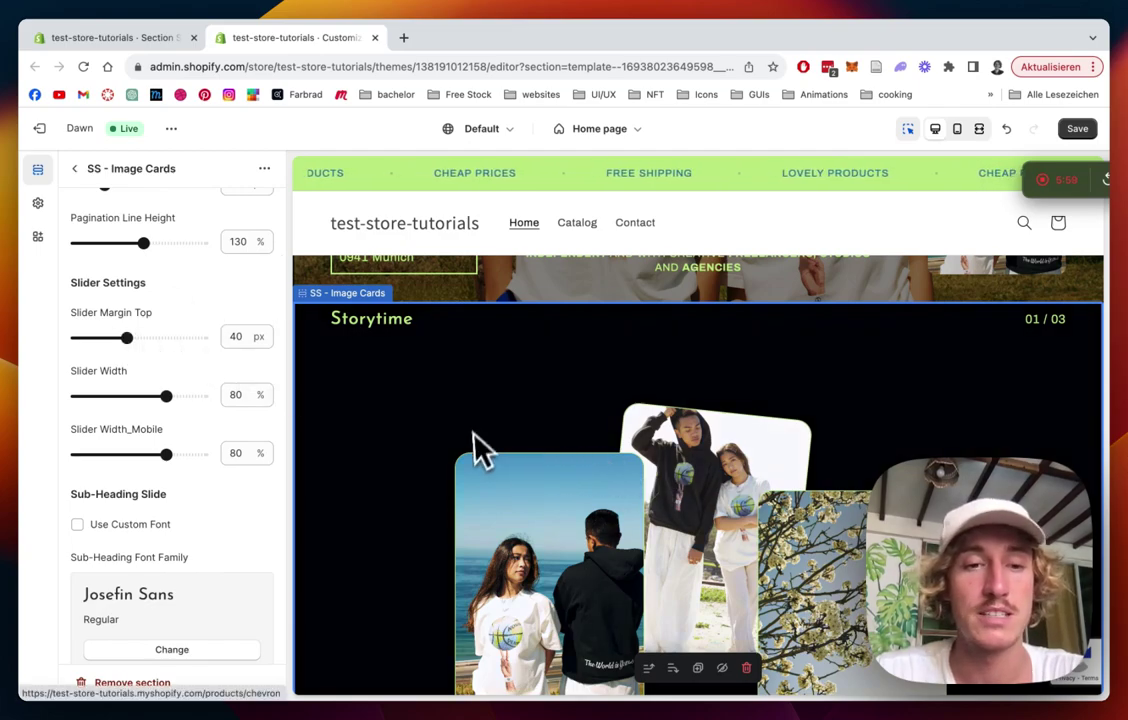
- Examine the section's sub-heading, slide heading, button, image and color settings alongside the card preview
scroll(252, 352, "down", 5)
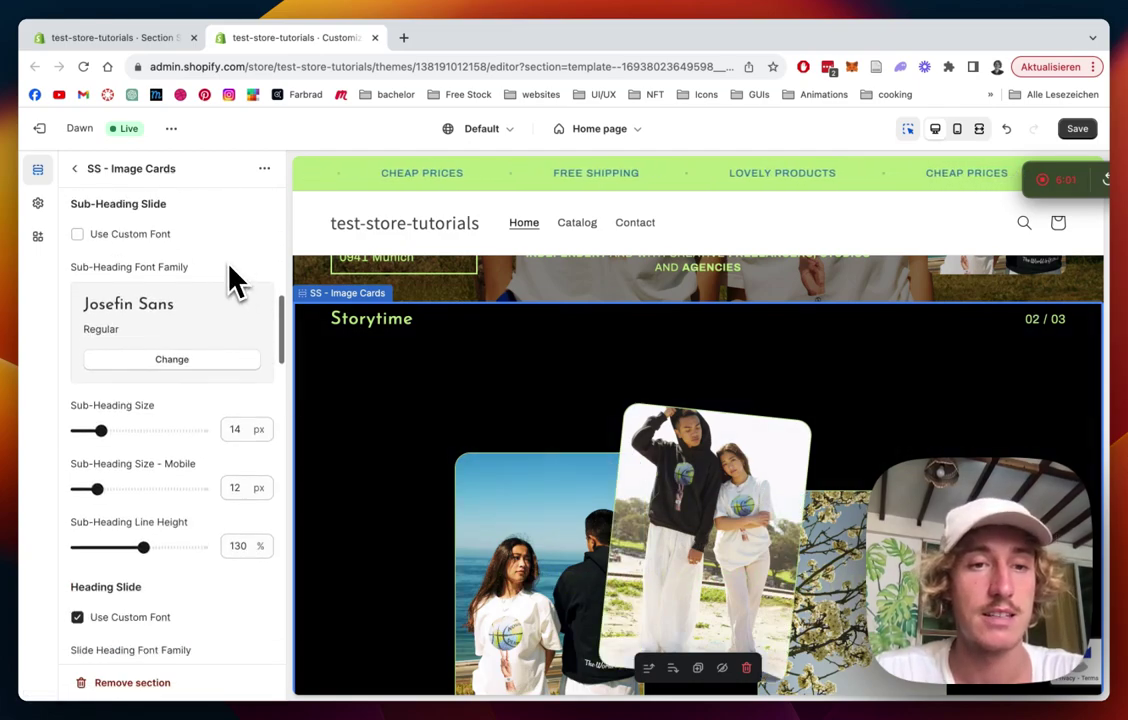
scroll(457, 468, "down", 3)
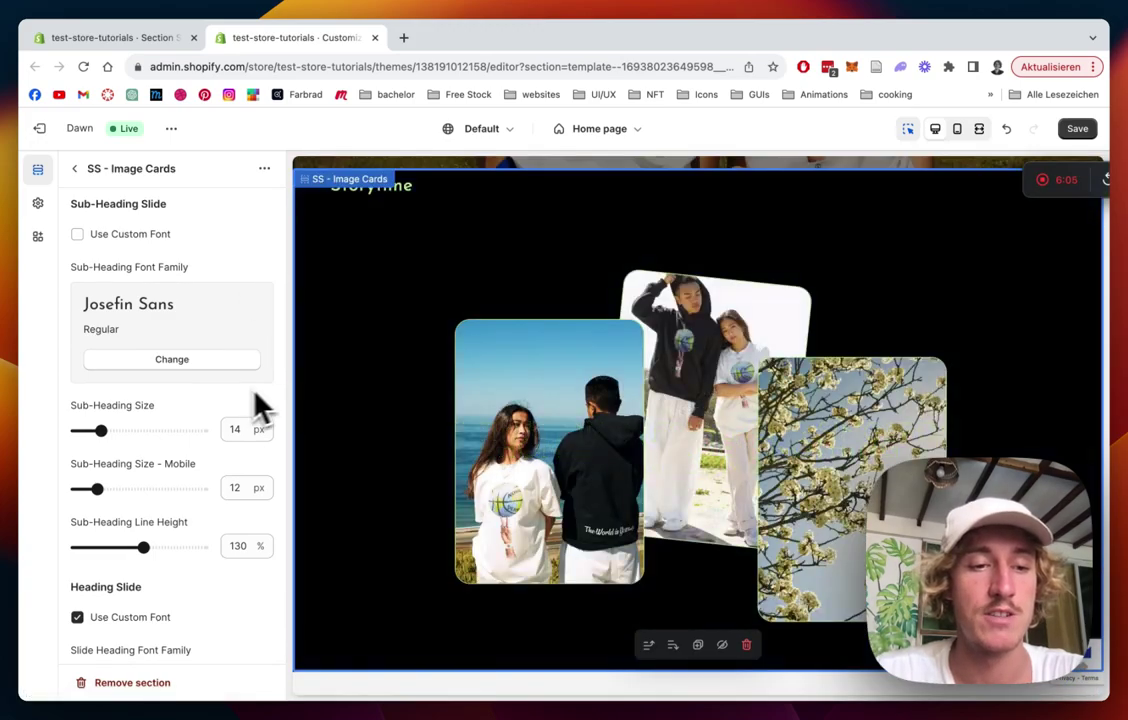
scroll(240, 407, "down", 10)
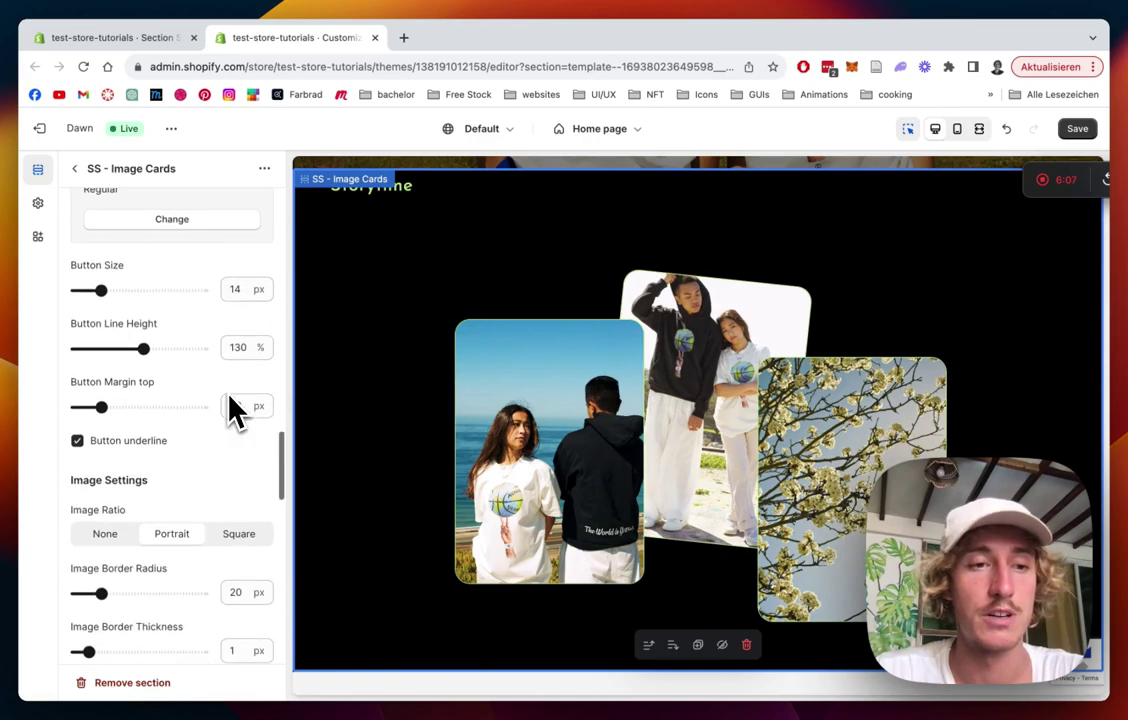
scroll(166, 318, "down", 2)
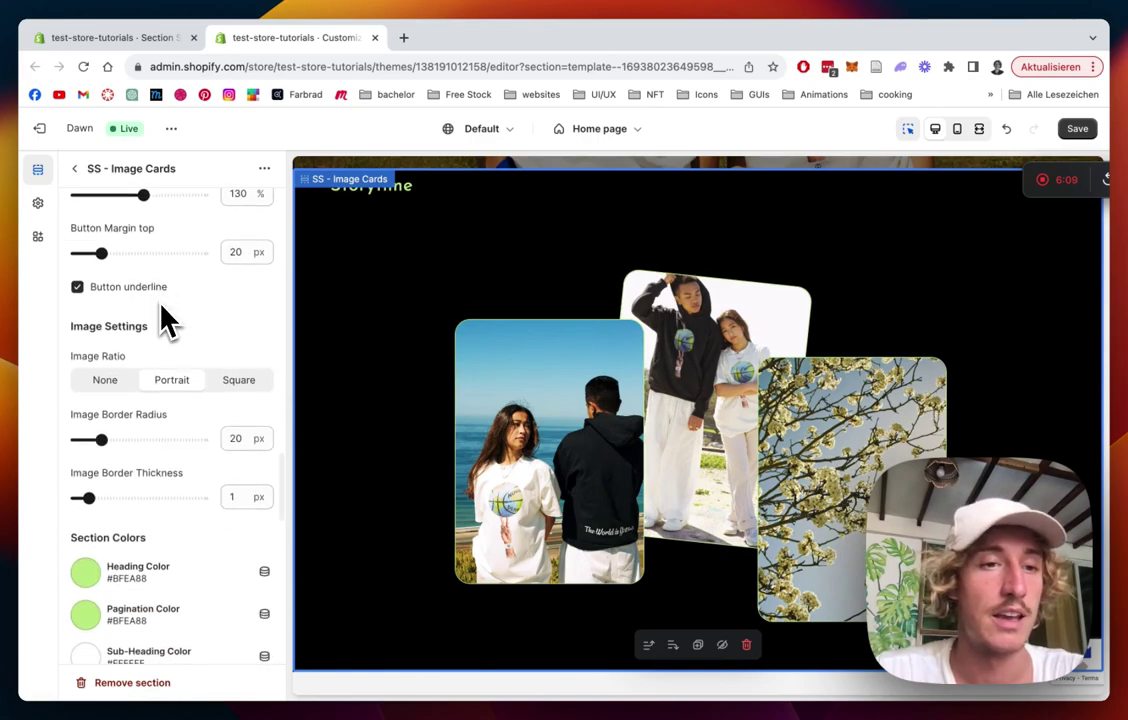
scroll(211, 322, "down", 2)
scroll(244, 340, "down", 1)
scroll(200, 425, "up", 1)
scroll(190, 345, "down", 3)
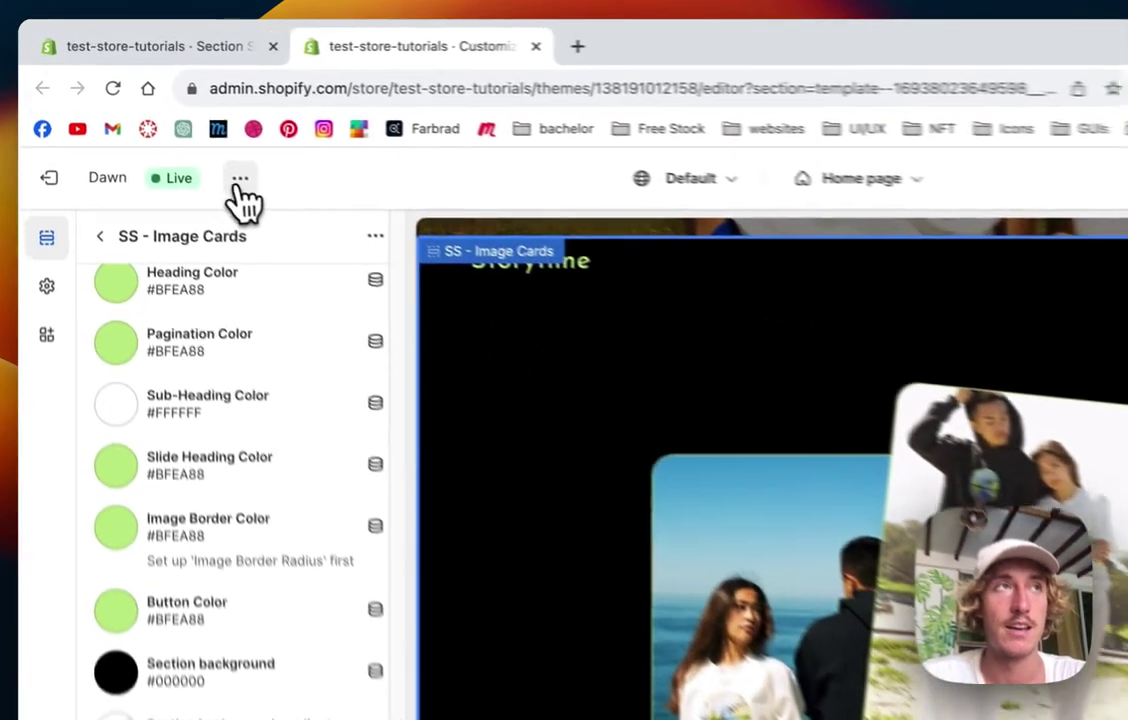
- Open the live Dawn storefront in a new tab and return to the theme editor
left_click(171, 128)
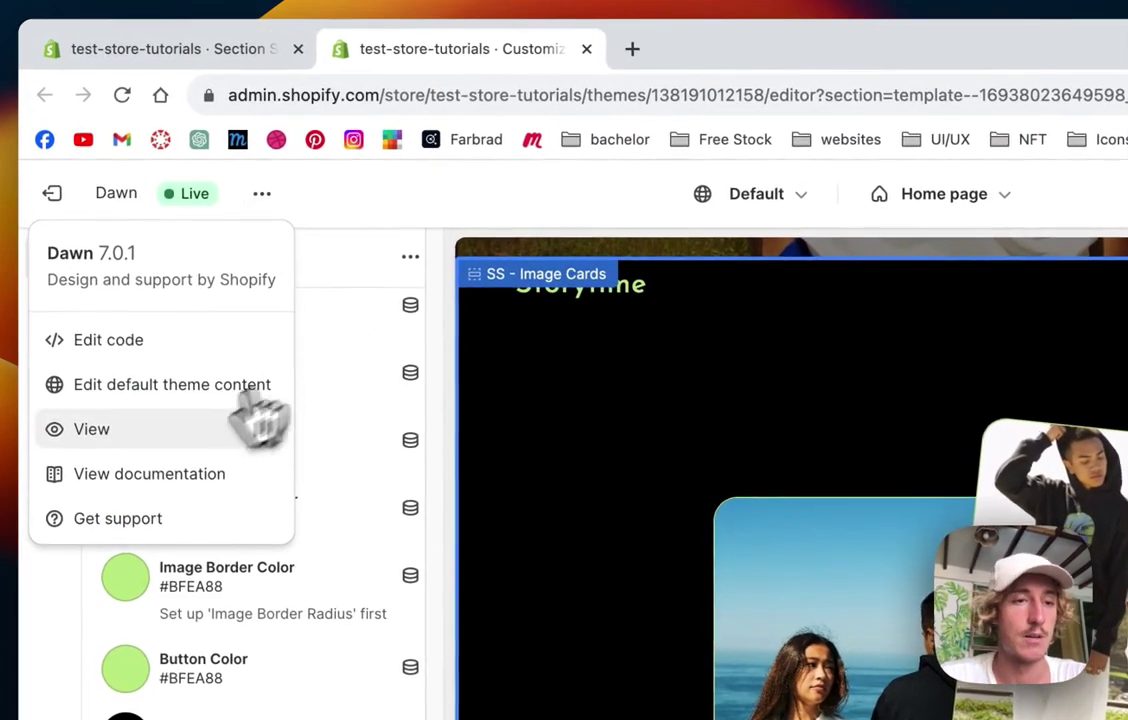
left_click(160, 430)
left_click(481, 52)
left_click(410, 630)
- Review the section's colors and image border settings and activate the first image card in the preview
scroll(390, 560, "down", 3)
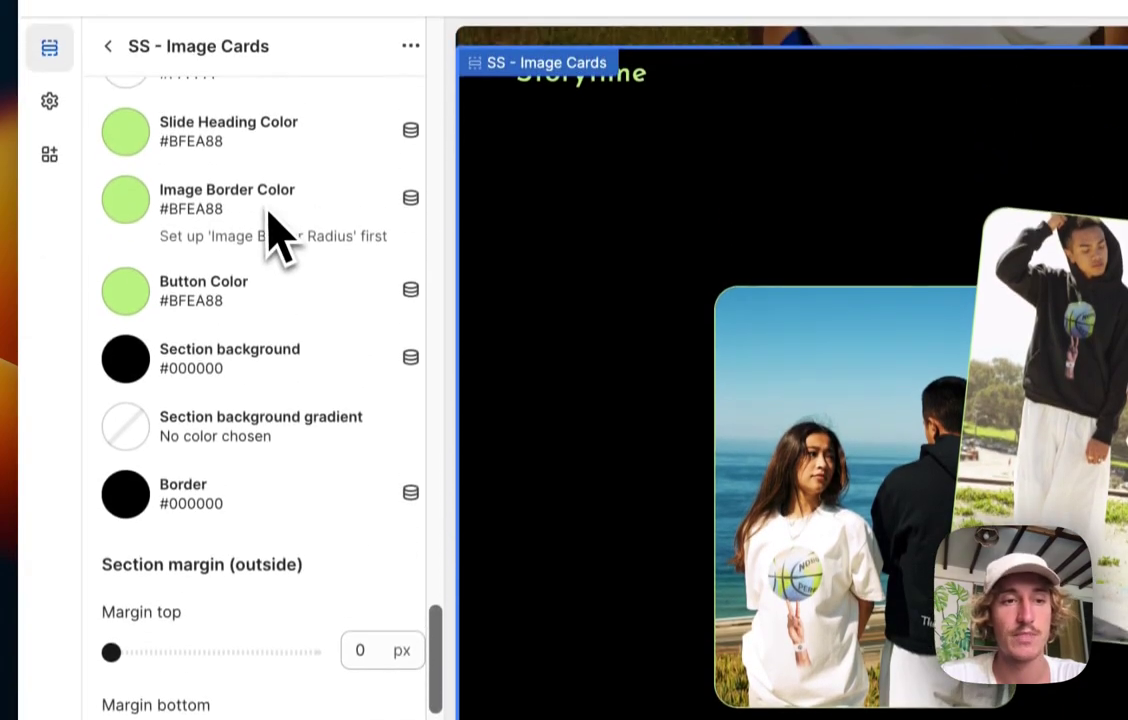
scroll(270, 215, "up", 5)
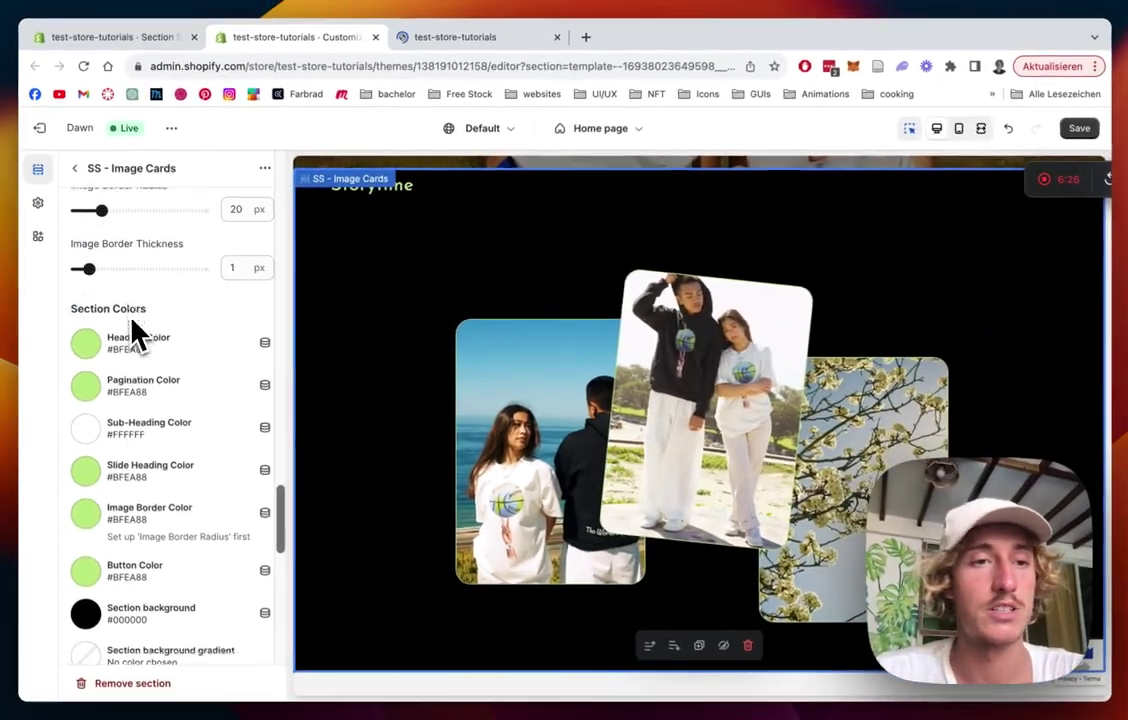
scroll(131, 325, "up", 2)
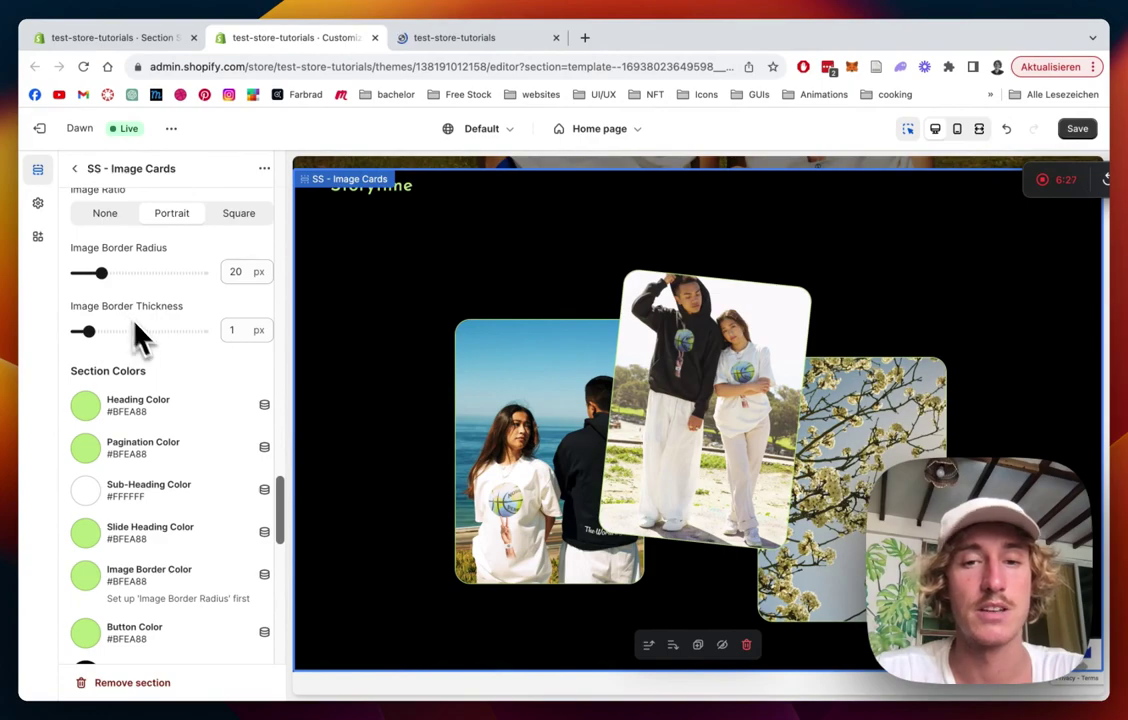
left_click(553, 390)
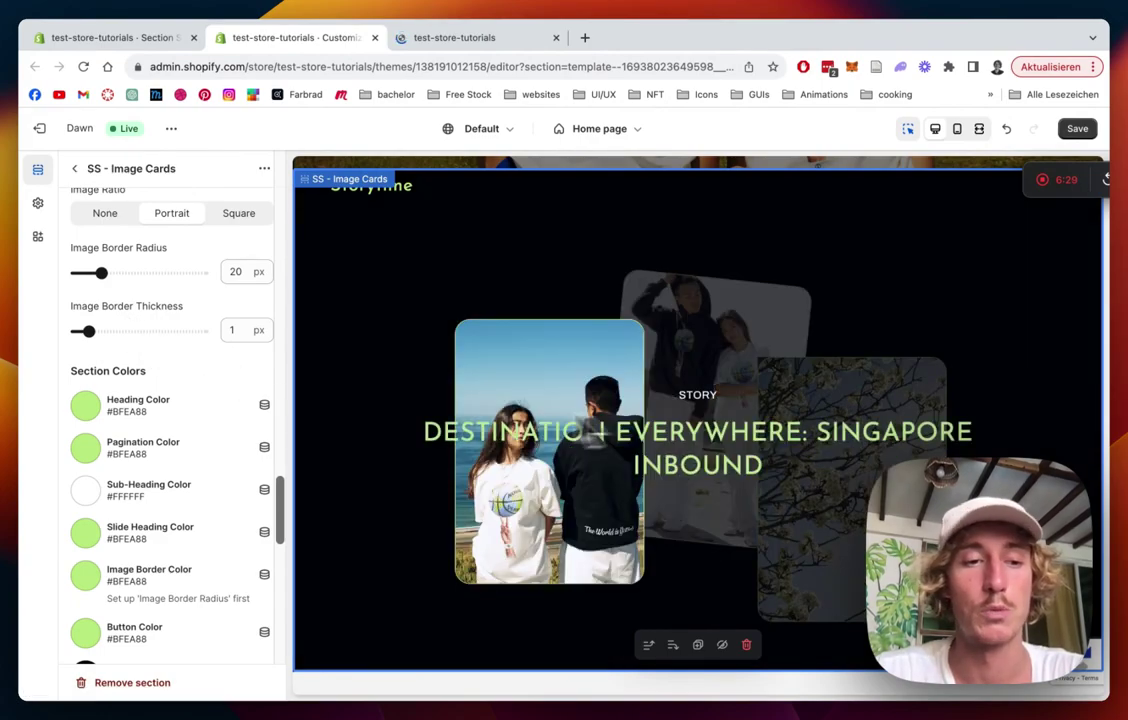
scroll(238, 395, "down", 3)
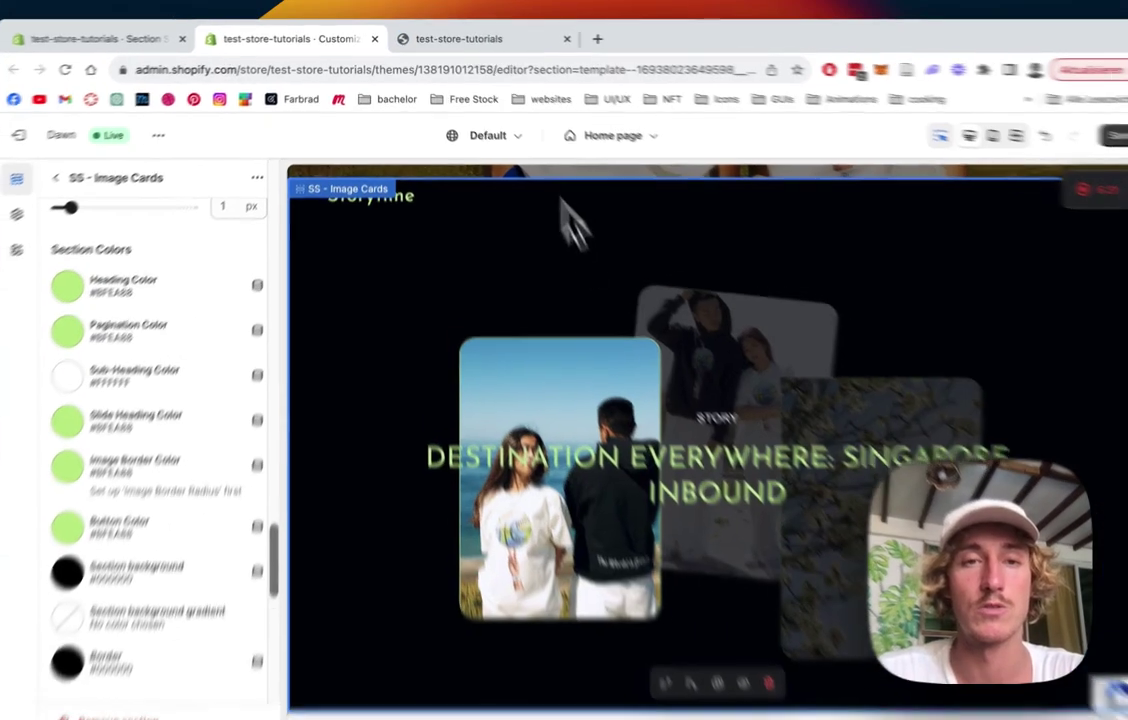
- Switch to the live storefront and inspect the "Storytime" image cards on the home page
left_click(465, 40)
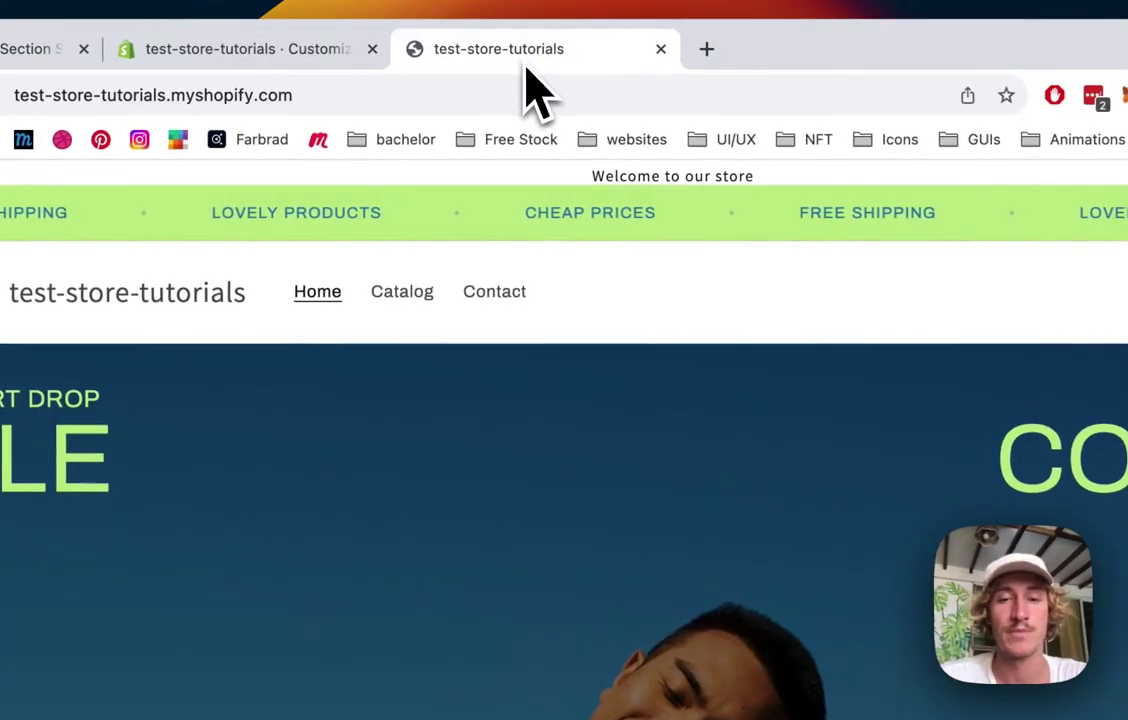
scroll(590, 430, "down", 10)
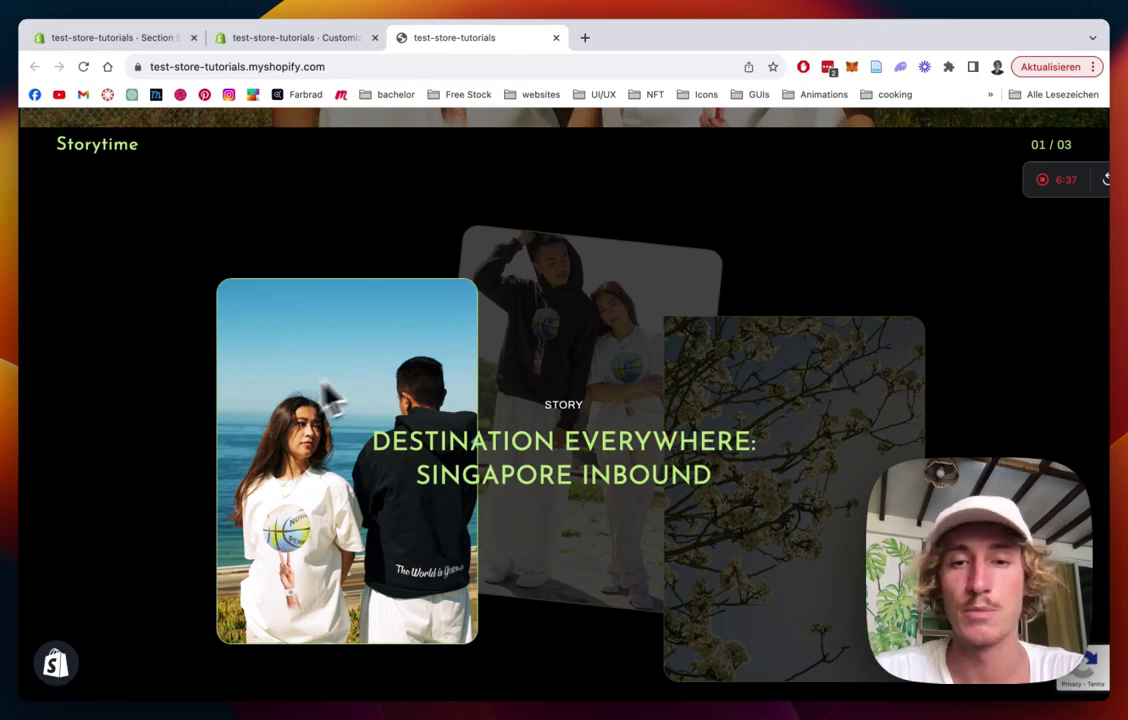
scroll(690, 225, "down", 1)
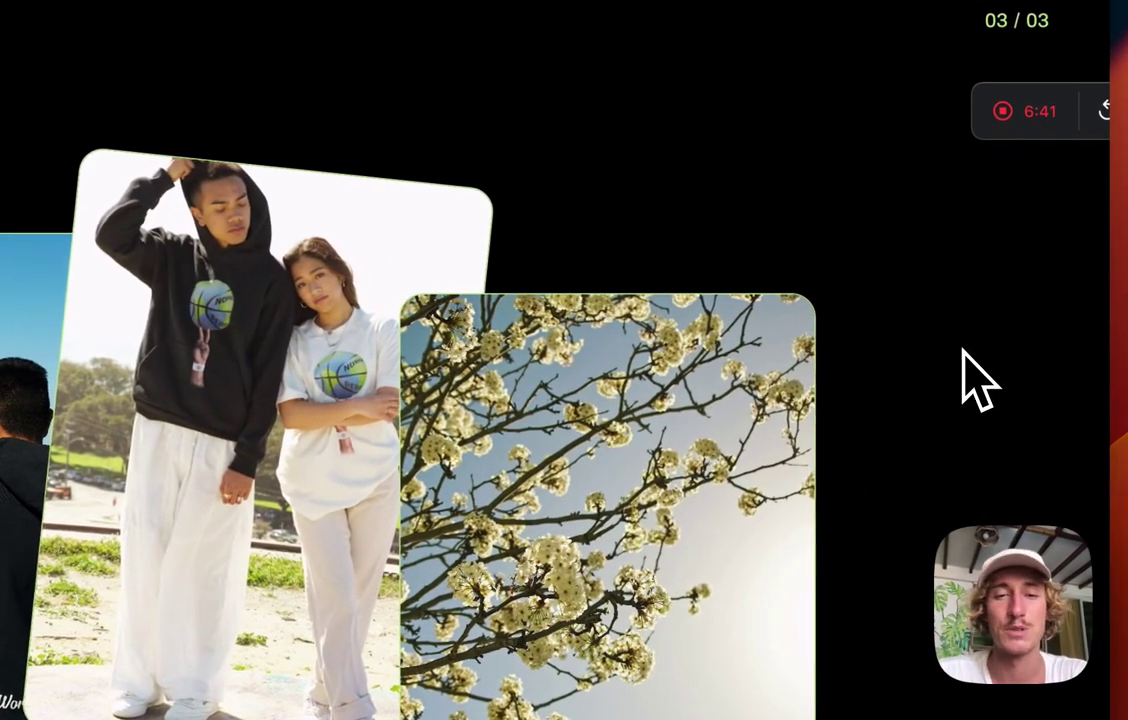